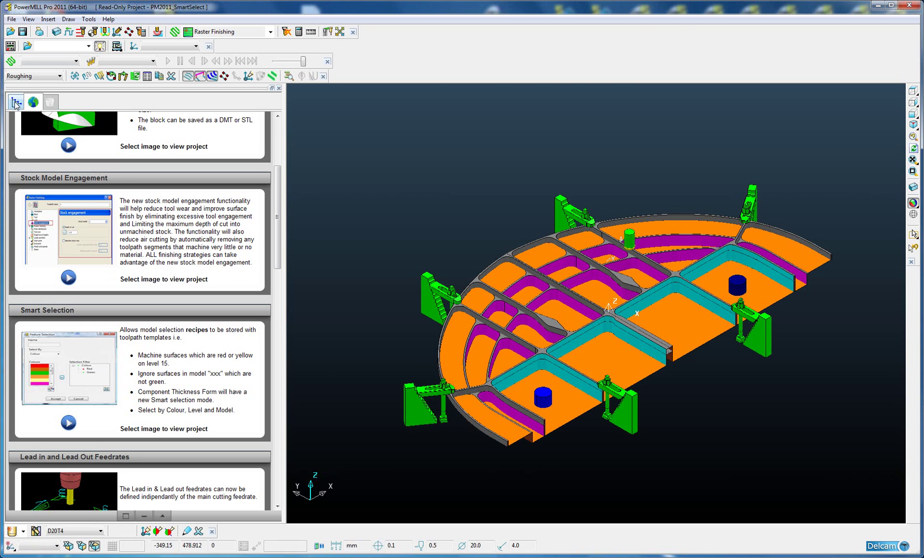
Zoom in on the aerostructure part with its Roughing toolpath and D20T4 tool.
scroll(451, 331, "up", 3)
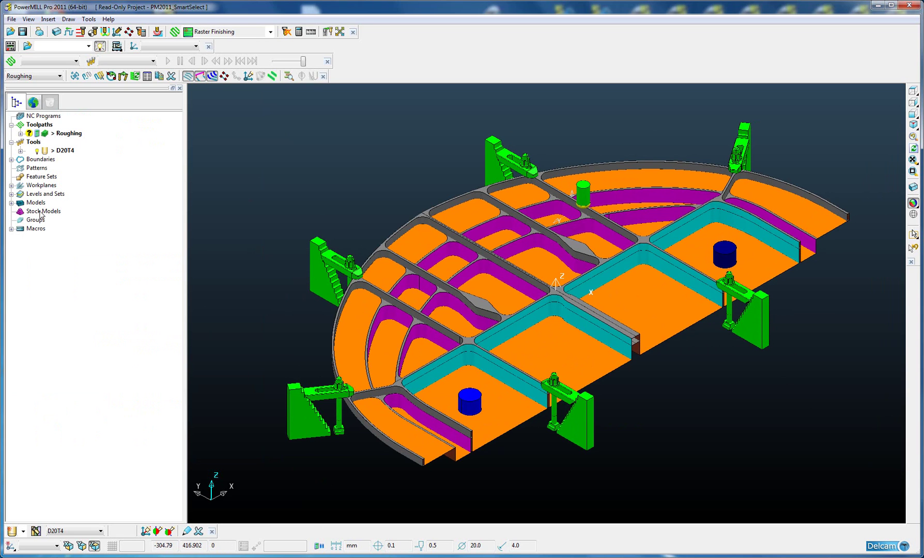
Expand Levels and Sets and switch the Clamps level off and back on.
left_click(11, 194)
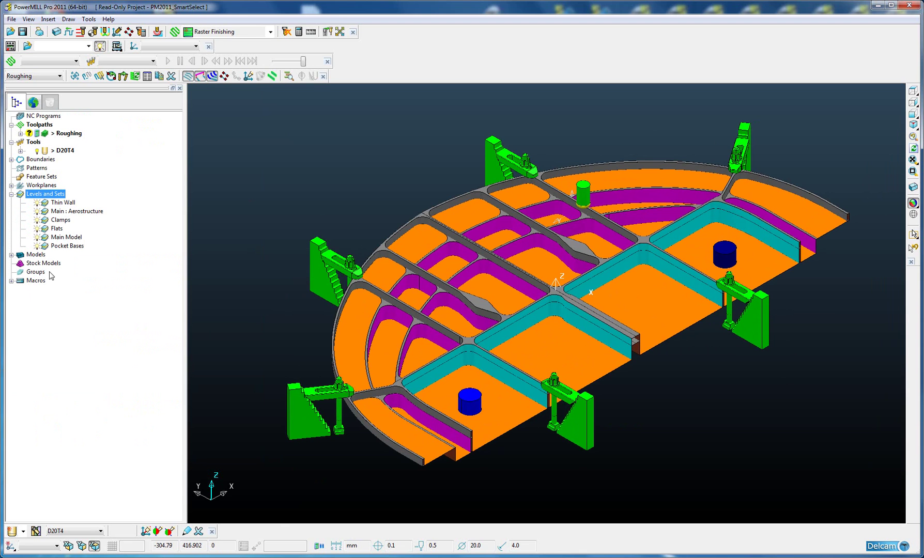
left_click(38, 221)
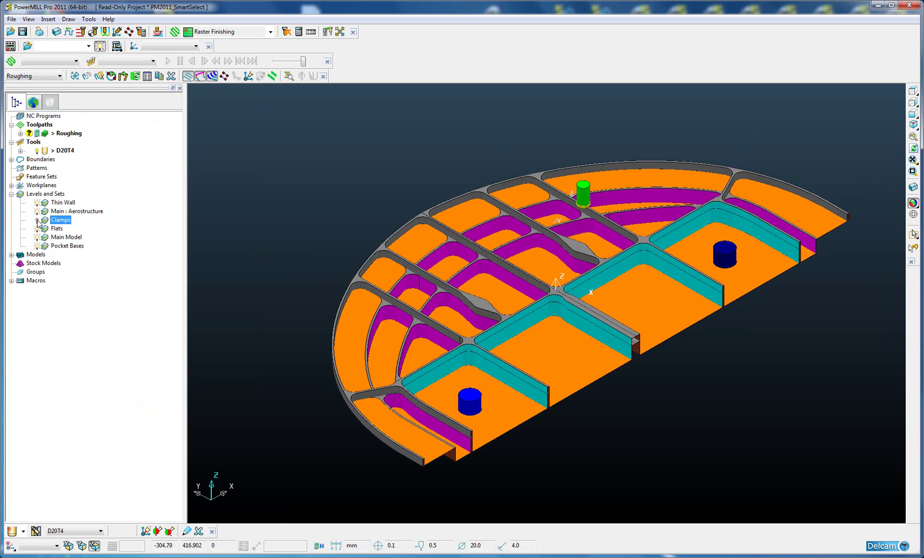
left_click(38, 221)
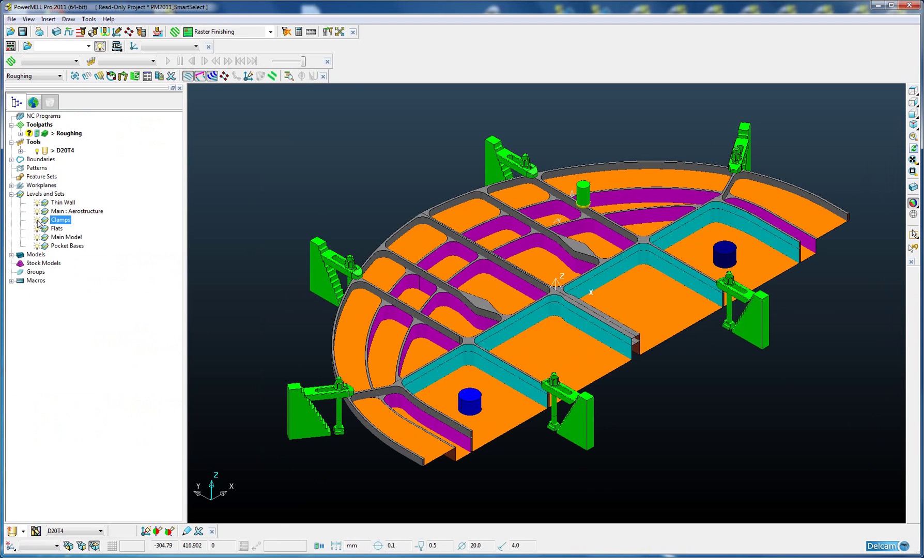
In Roughing's Component Thickness, make set 0 a Collision set with thickness 5.
right_click(50, 137)
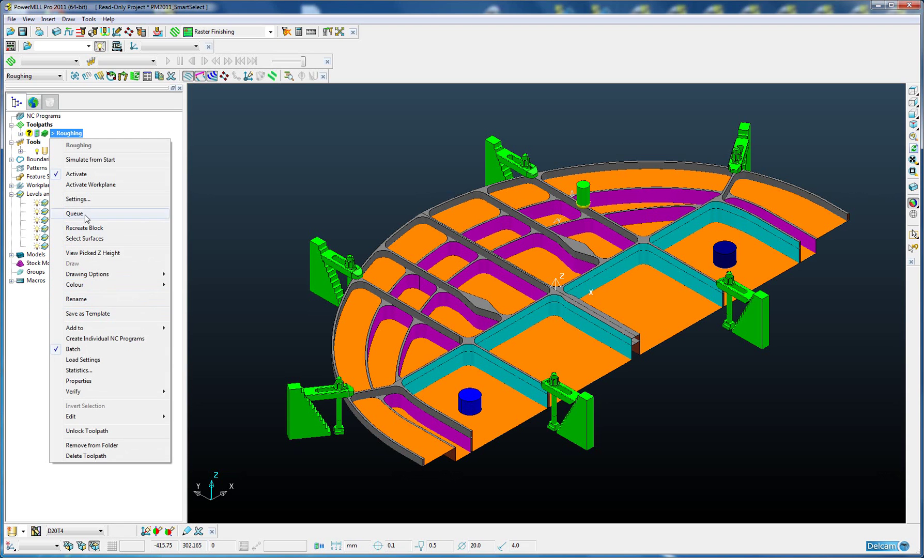
left_click(200, 189)
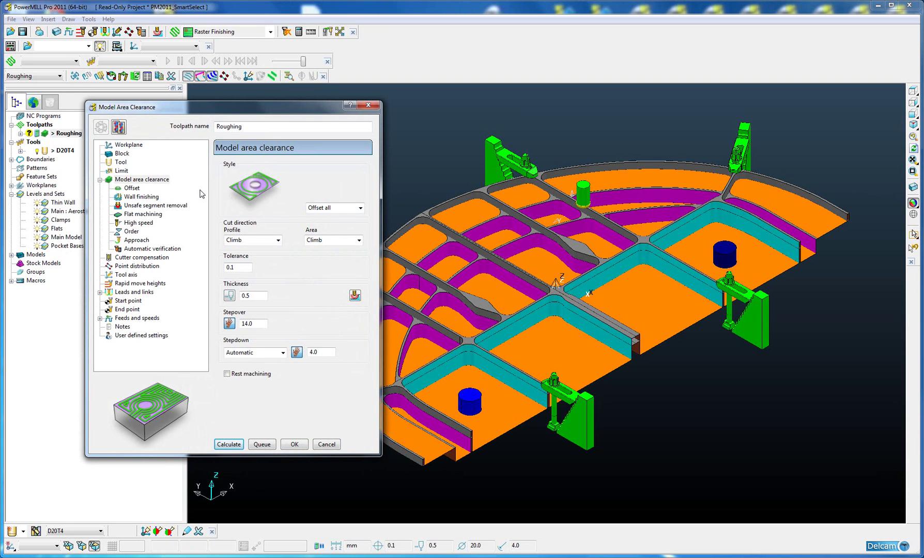
left_click(354, 296)
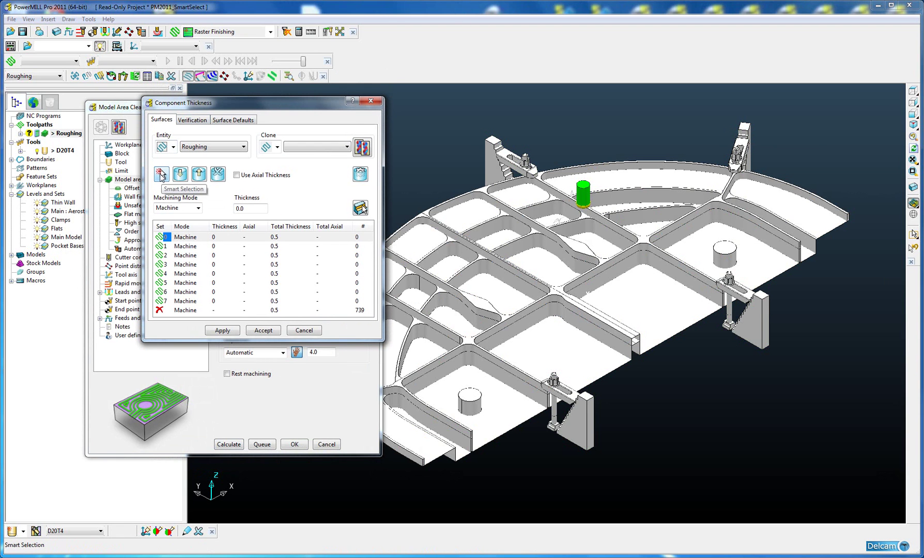
left_click(194, 238)
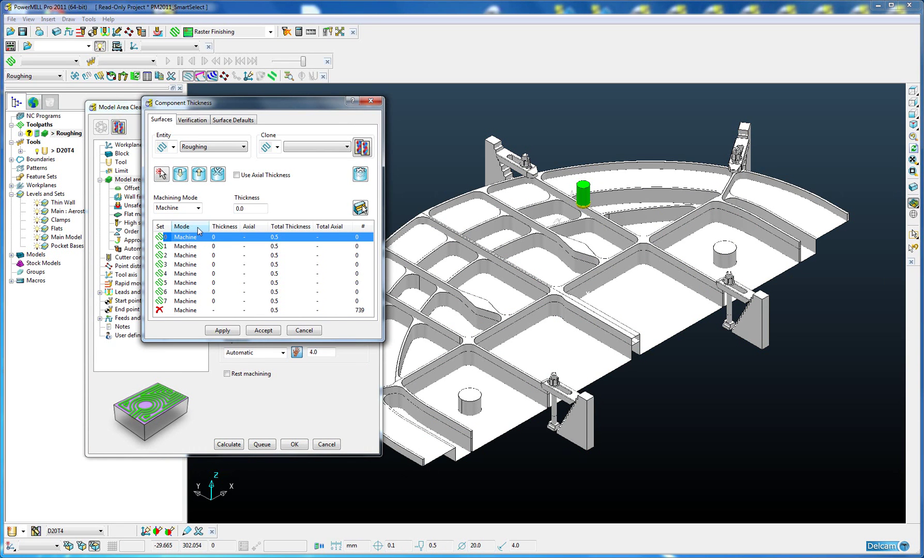
left_click(198, 208)
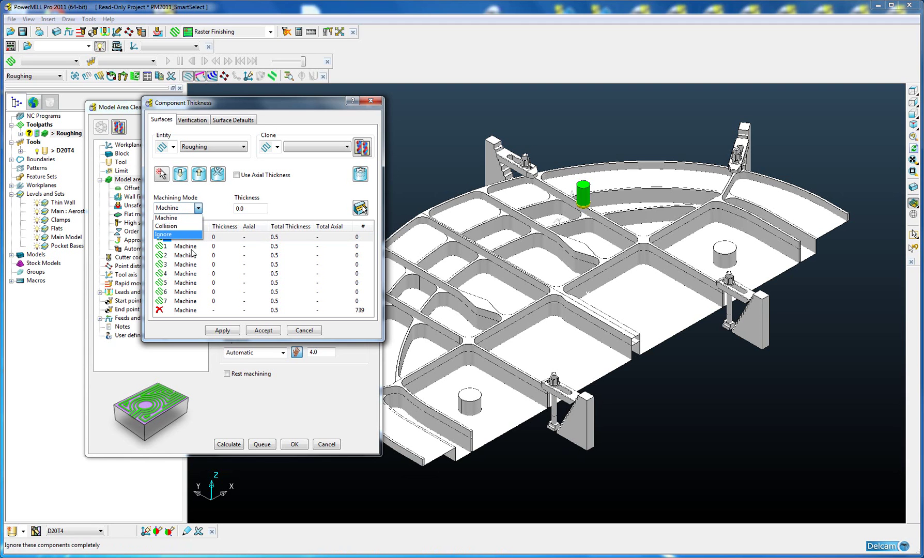
left_click(177, 228)
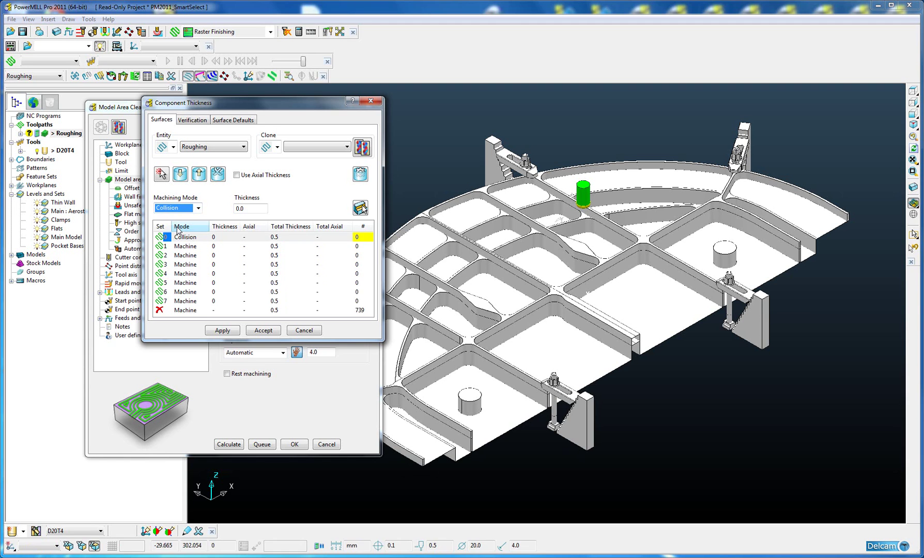
left_click(248, 209)
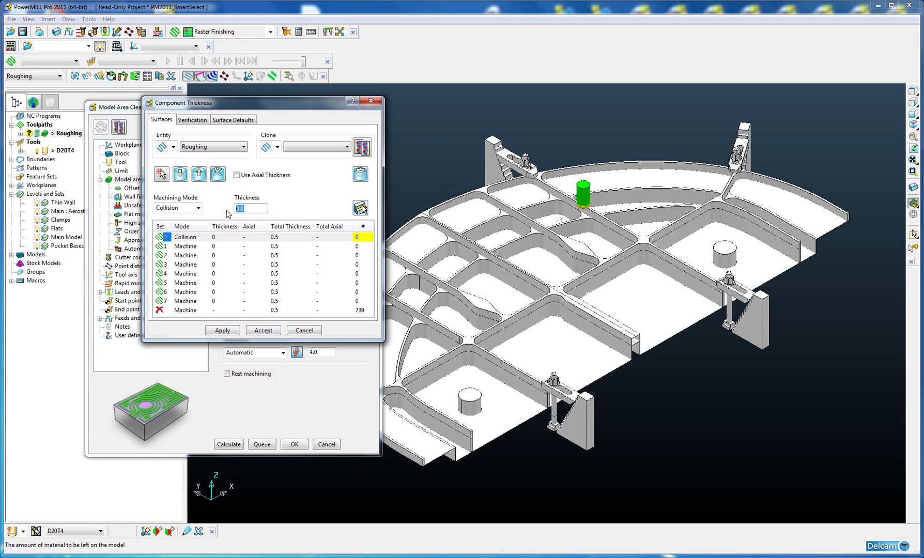
type("5")
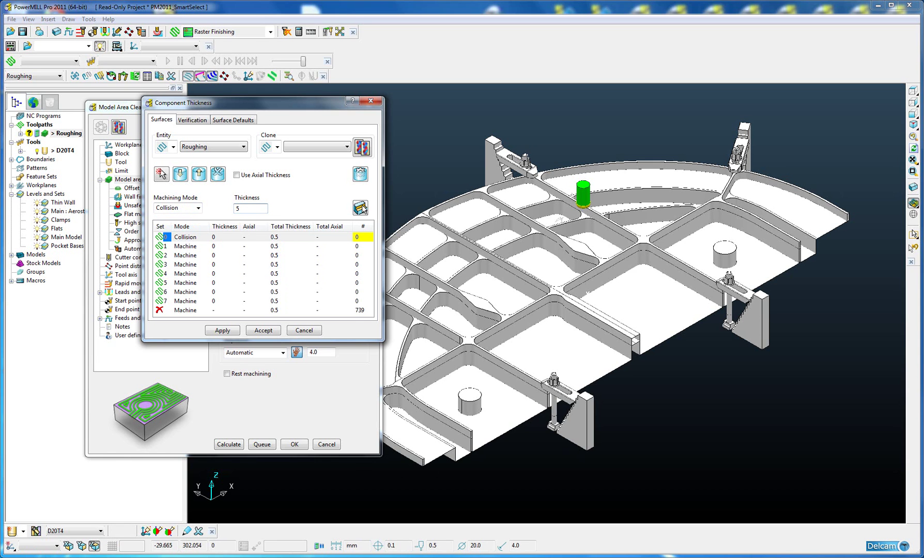
left_click(234, 239)
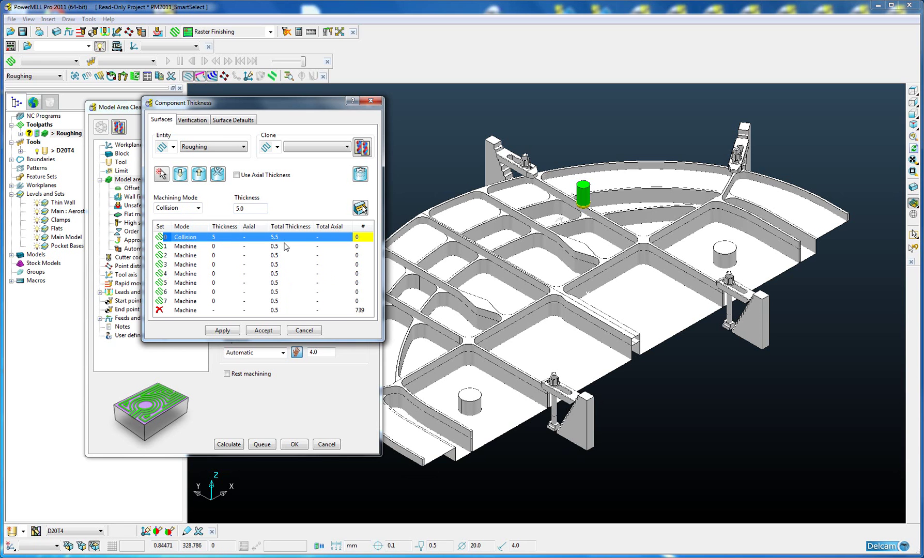
Smart-select the Clamps level by Level or Set into set 0, then select set 1.
left_click(162, 174)
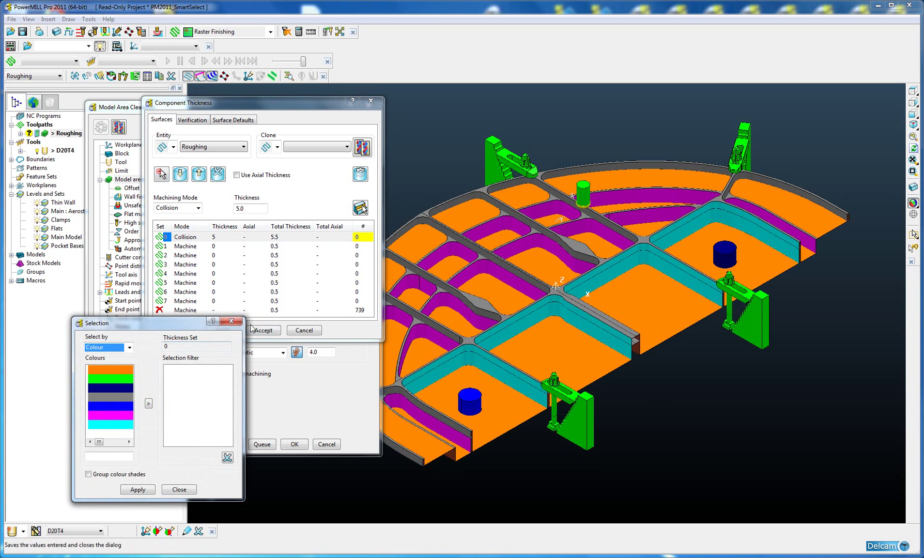
left_click(129, 347)
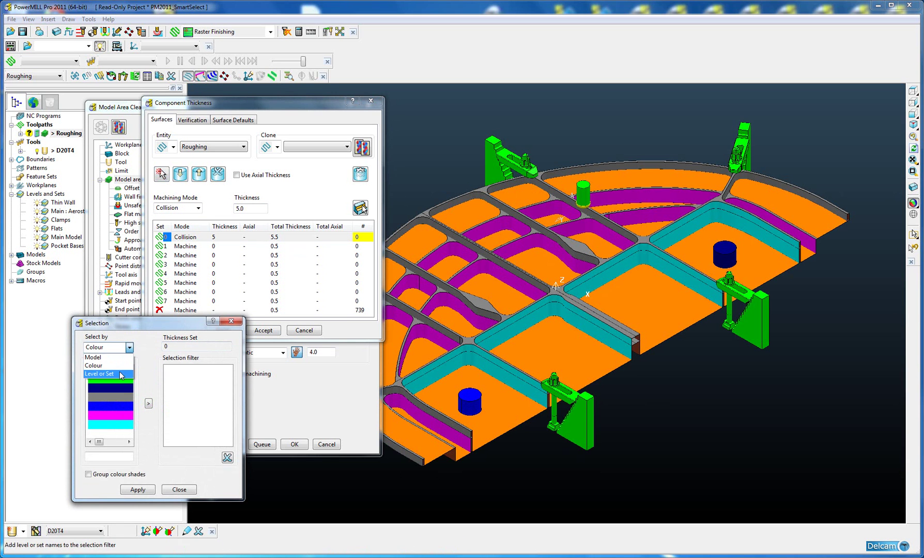
left_click(120, 378)
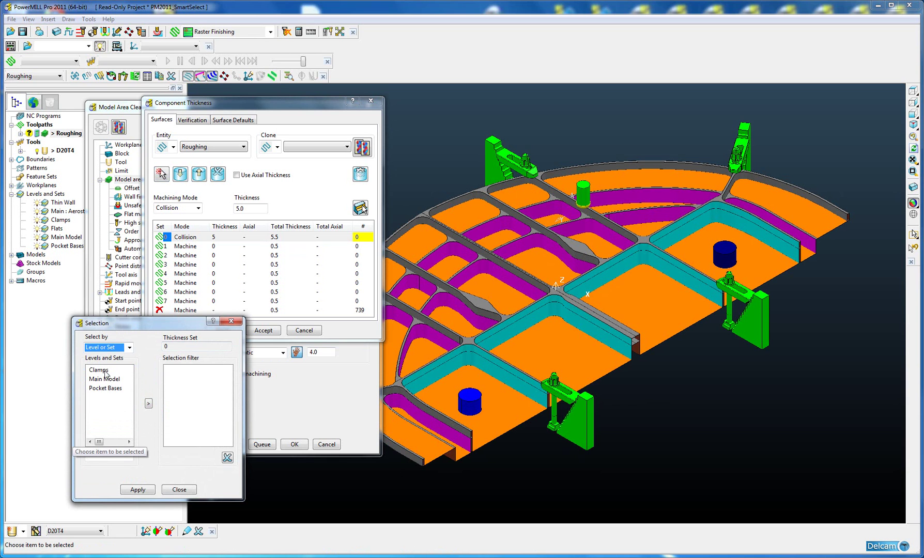
left_click(100, 370)
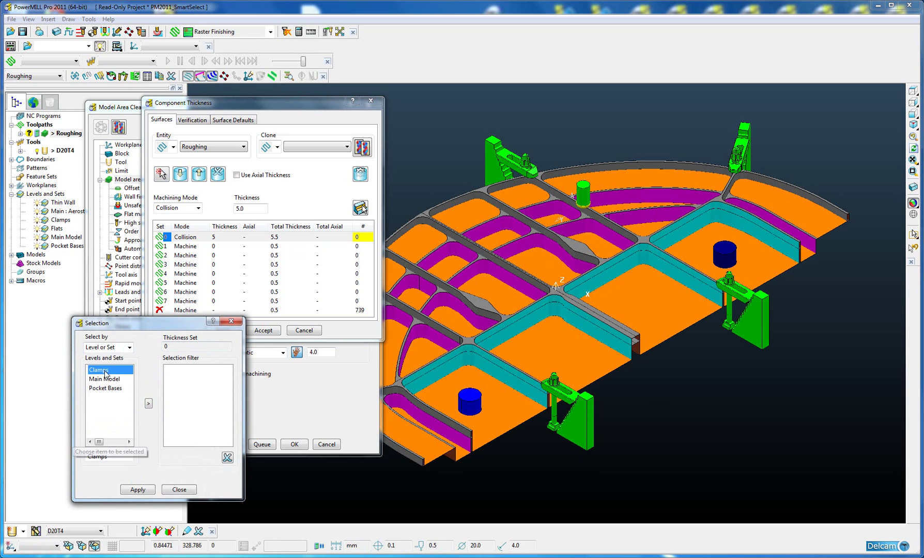
left_click(149, 404)
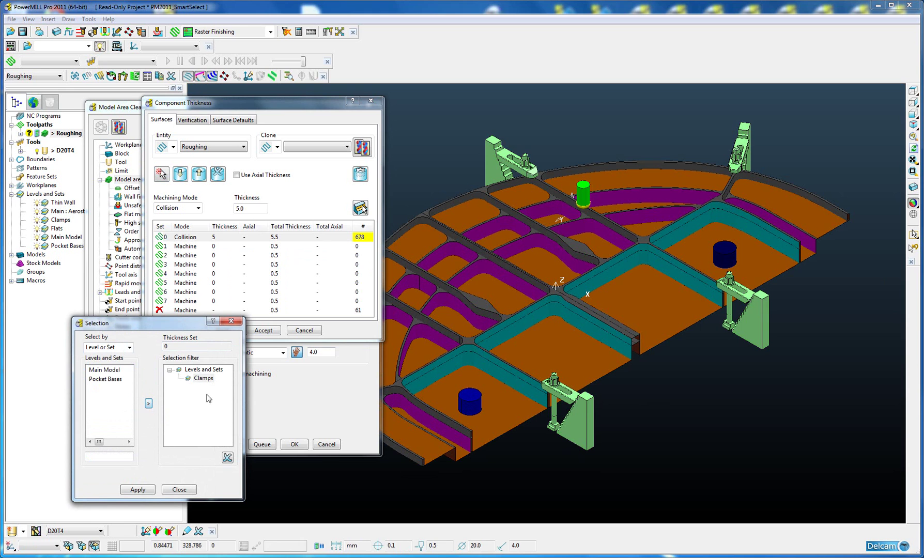
scroll(583, 242, "down", 3)
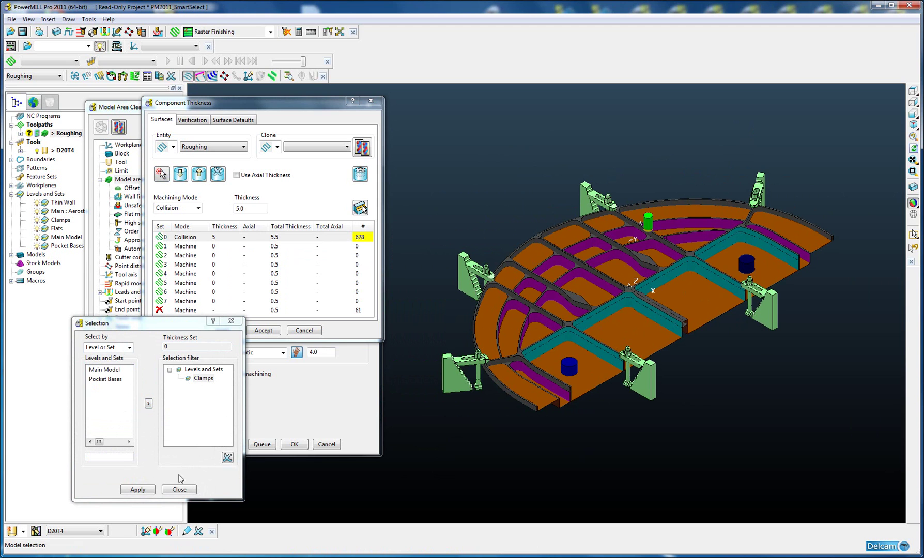
left_click(138, 491)
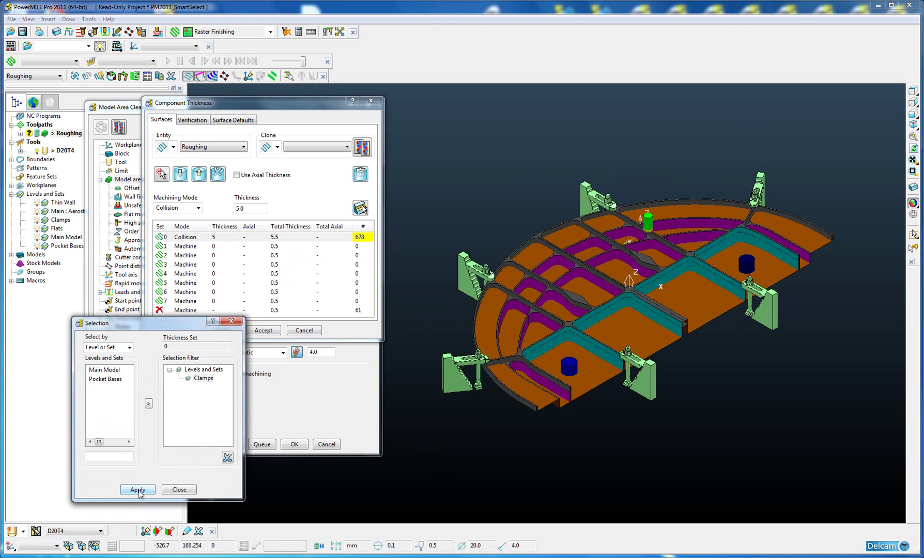
left_click(306, 103)
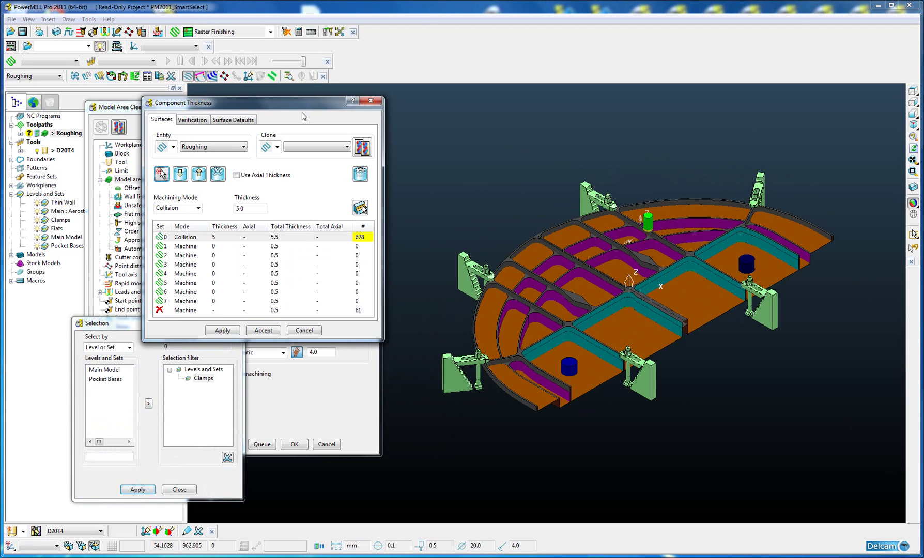
left_click(189, 248)
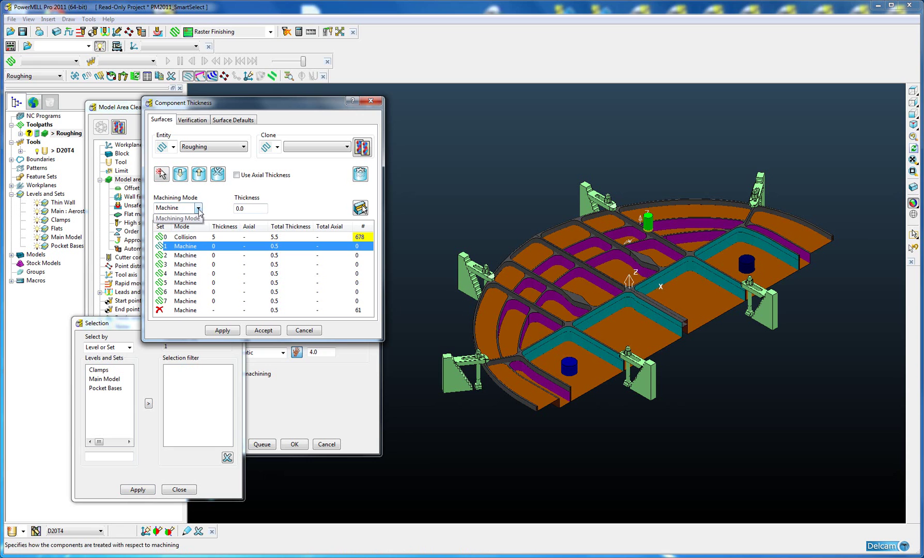
Give thickness set 1 a machining thickness of 1, totalling 1.5.
left_click(233, 210)
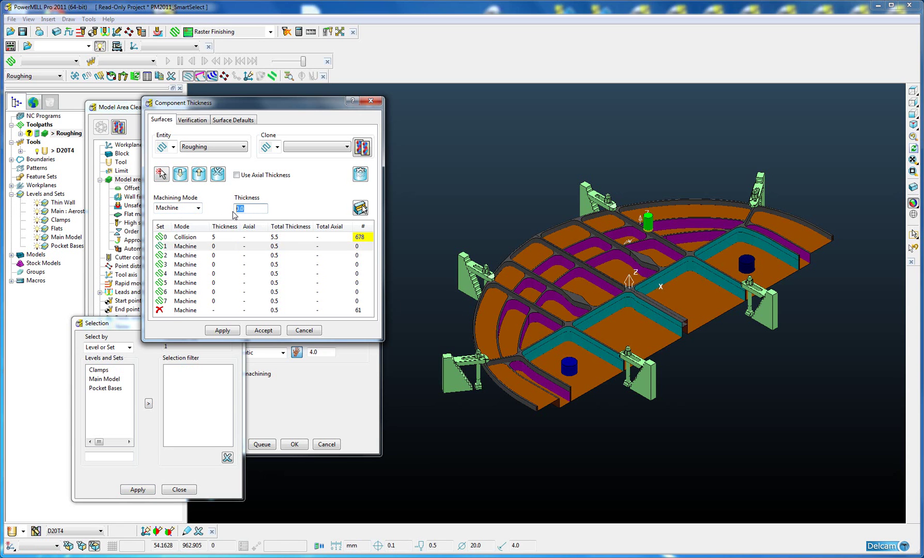
type("1")
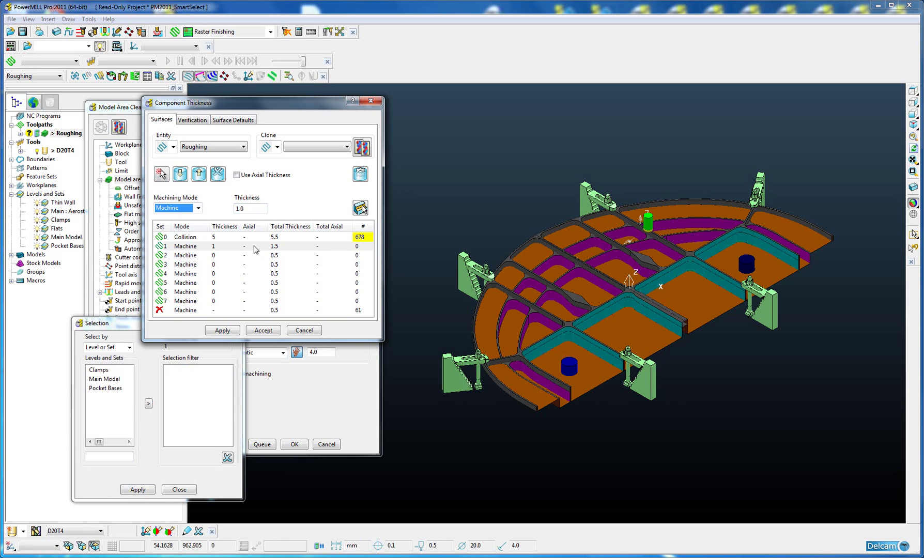
left_click(255, 247)
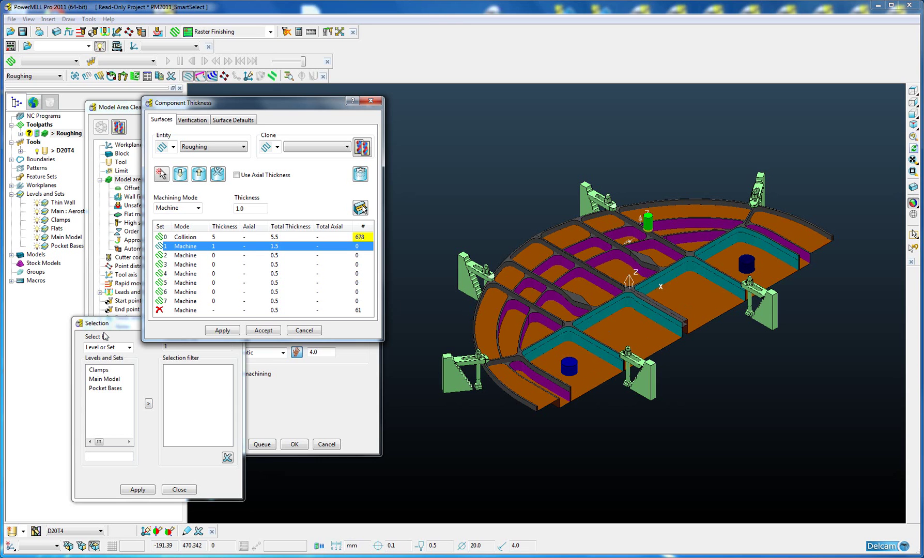
Smart-select the DarkOrange surfaces by colour and assign them to thickness set 1.
left_click_drag(117, 324, 139, 288)
left_click(153, 312)
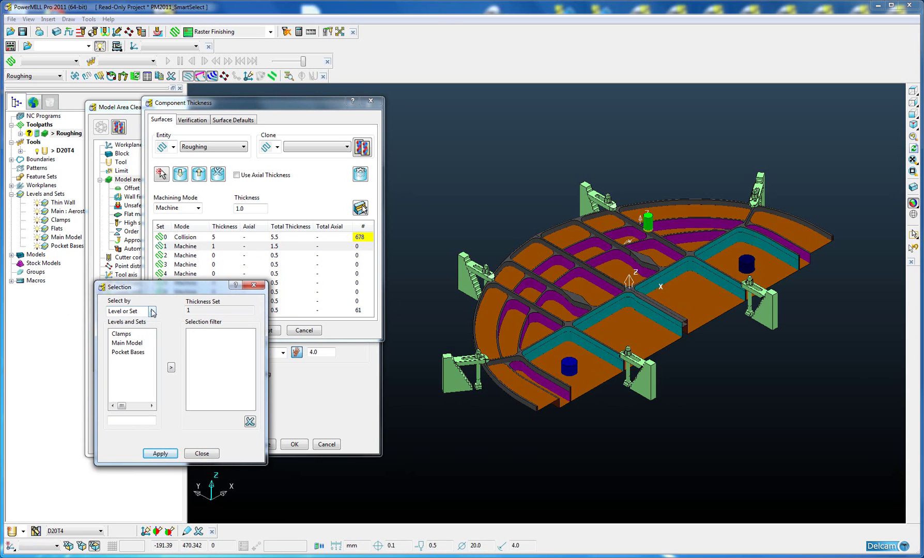
left_click(139, 330)
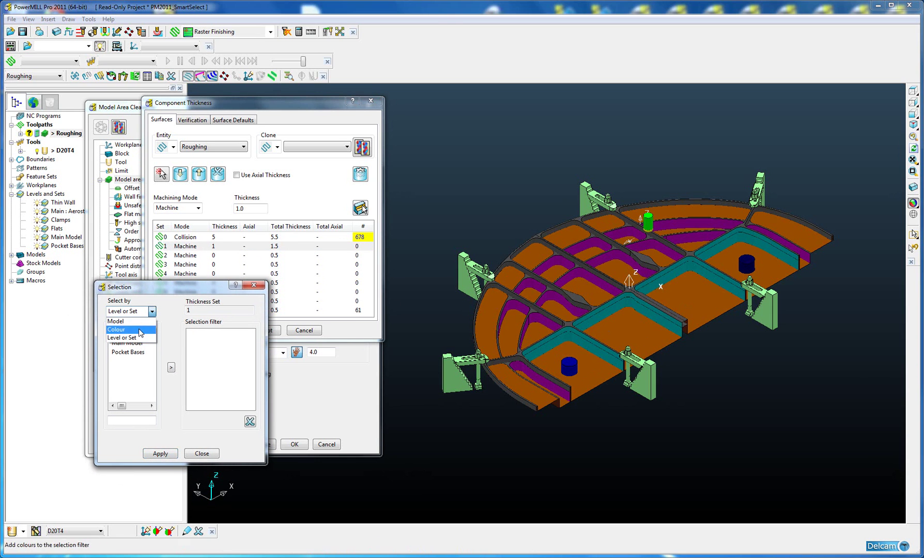
left_click(145, 334)
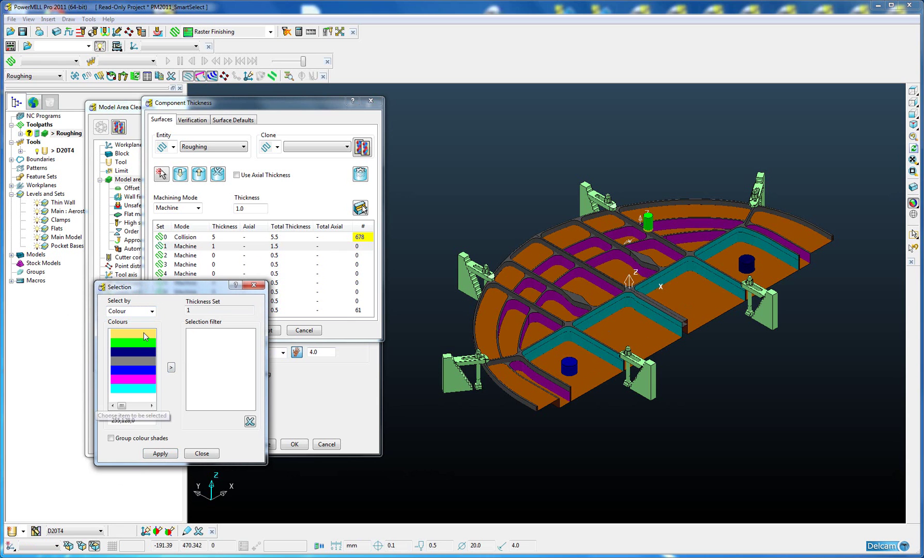
left_click(172, 367)
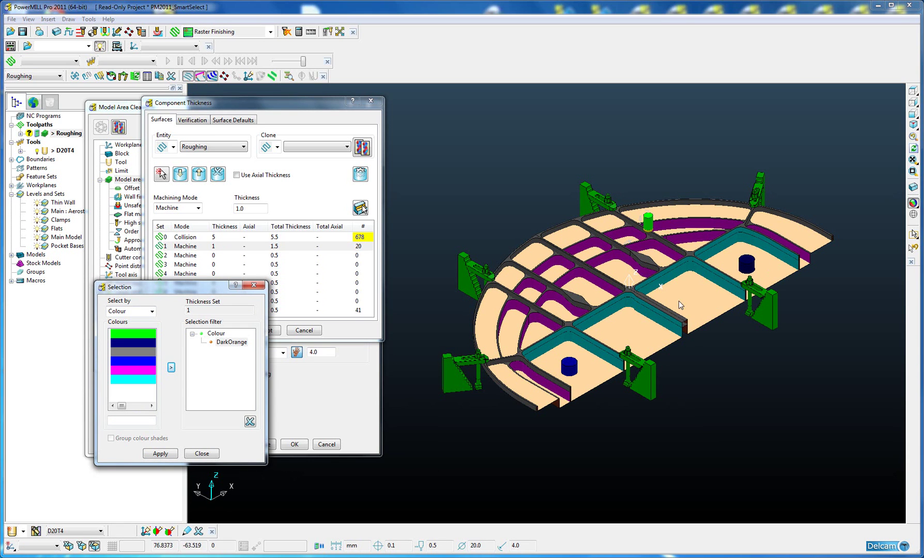
left_click(160, 454)
left_click(201, 453)
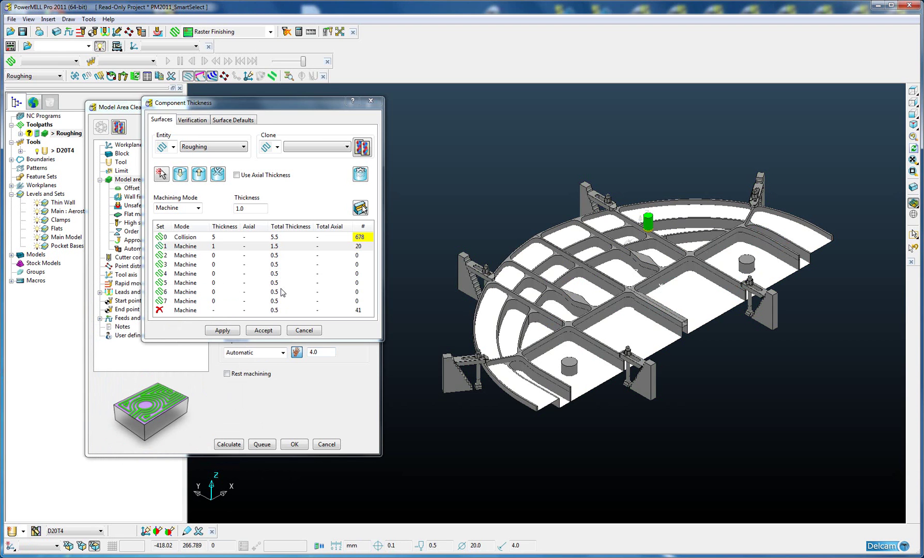
Apply and accept the component thicknesses, then calculate the Roughing toolpath.
left_click(223, 330)
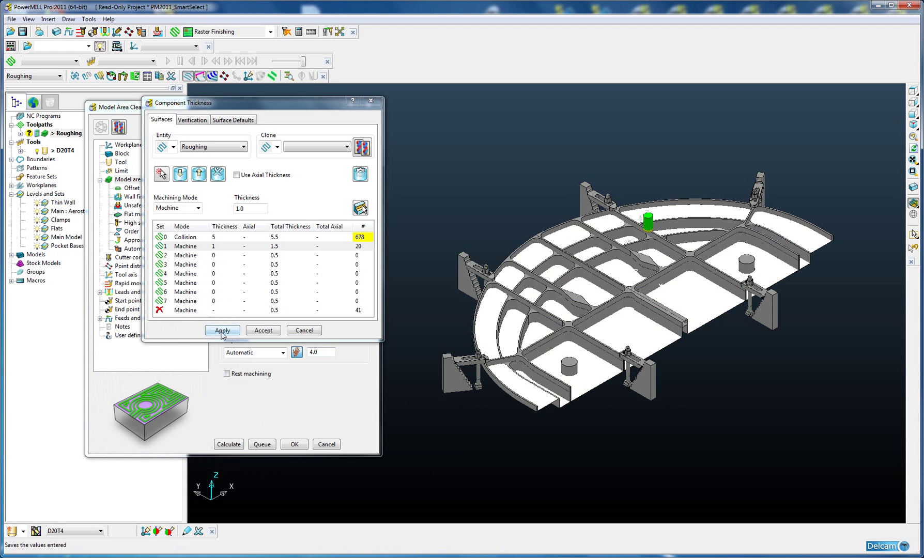
left_click(263, 330)
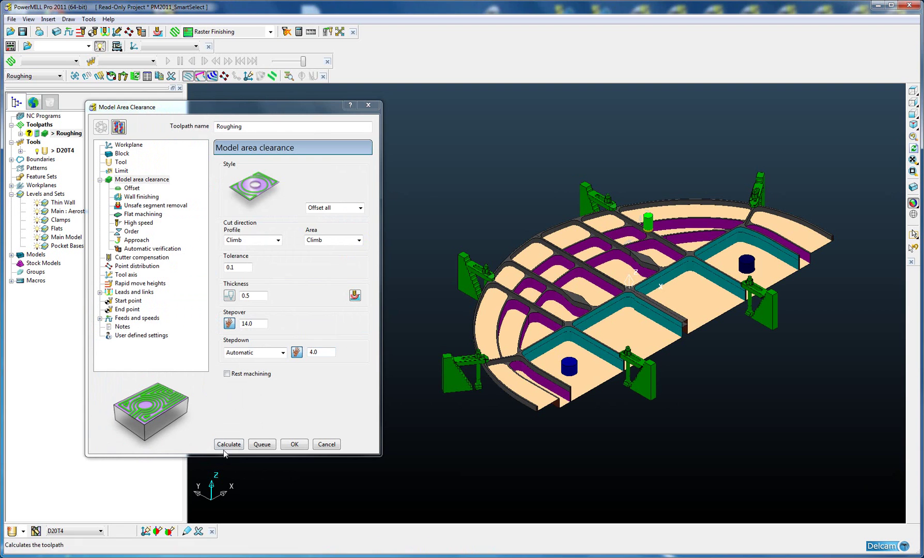
left_click(228, 445)
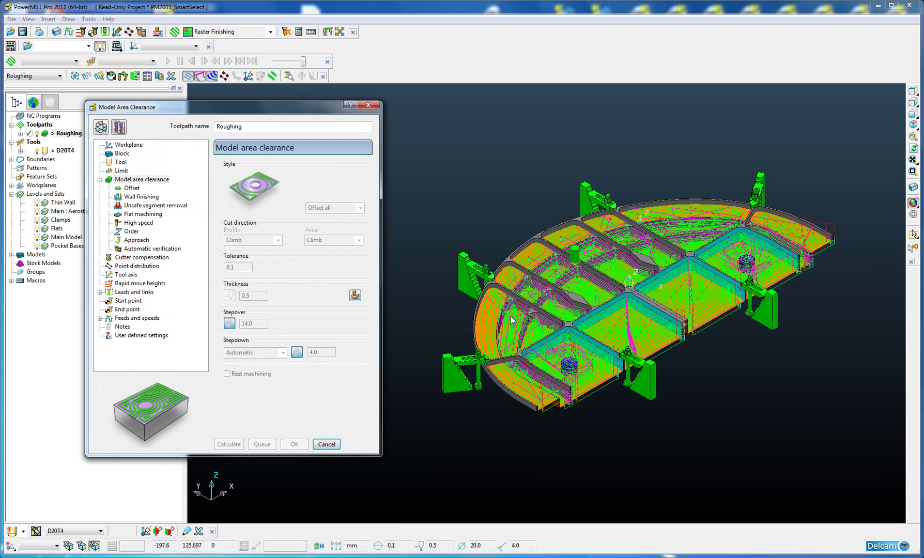
View the part along Z and simulate the Roughing toolpath from the nearest point.
left_click(914, 92)
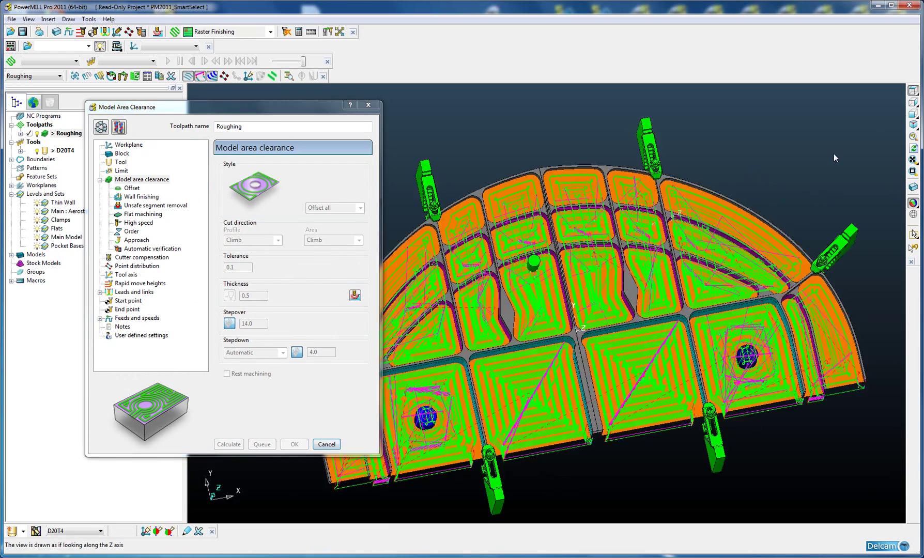
scroll(736, 140, "up", 5)
scroll(553, 314, "down", 3)
scroll(553, 228, "up", 3)
right_click(529, 182)
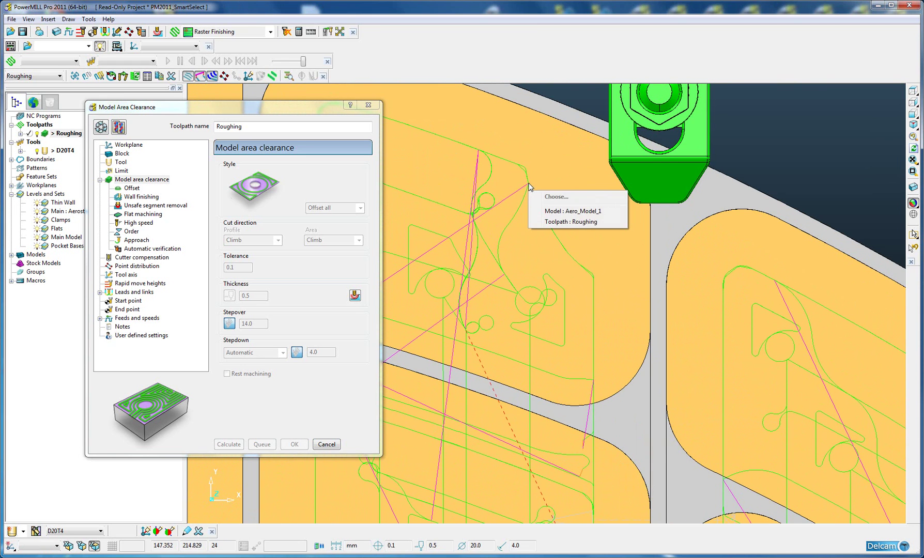
left_click(557, 225)
left_click(558, 213)
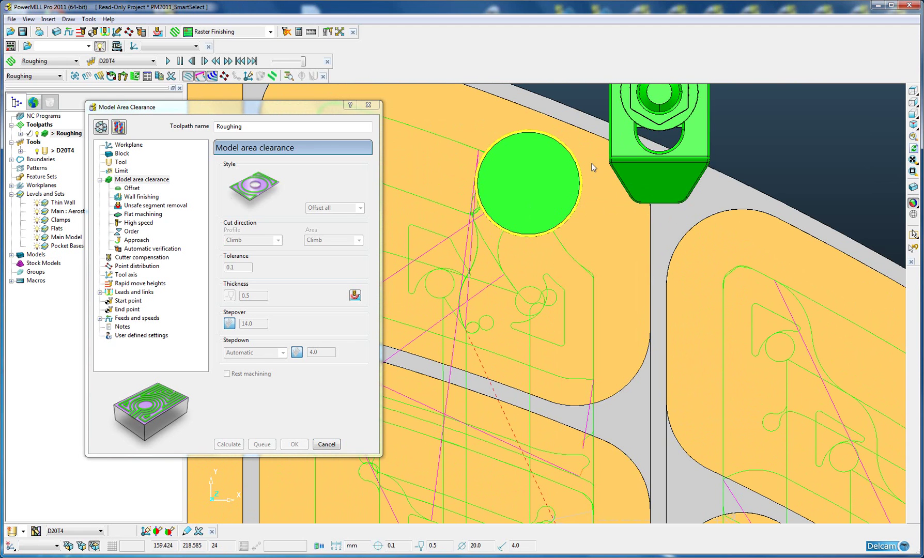
Orbit and zoom around the part to inspect the roughing toolpath near the fixture cylinder.
scroll(643, 190, "down", 5)
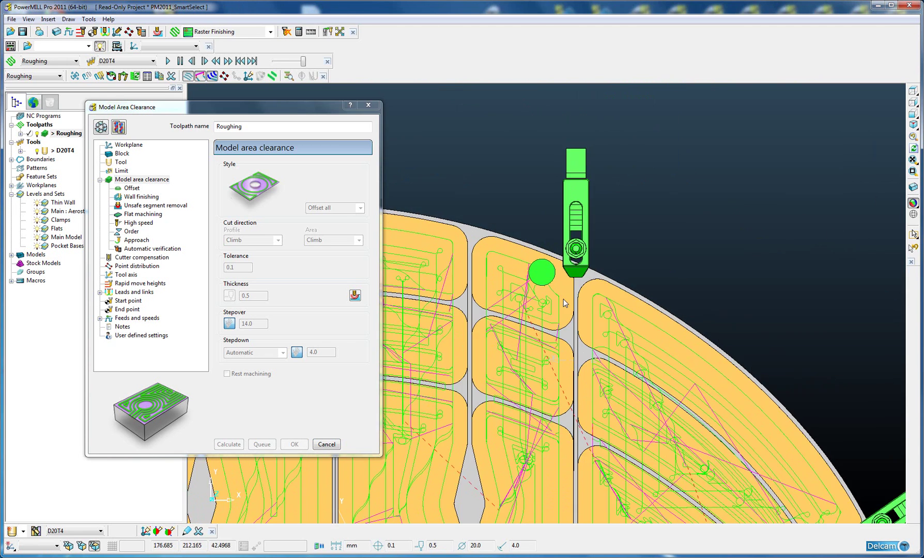
scroll(722, 168, "up", 3)
scroll(721, 168, "down", 6)
middle_click_drag(672, 166, 519, 328)
scroll(519, 328, "up", 4)
middle_click_drag(616, 333, 606, 304)
scroll(607, 304, "up", 5)
scroll(633, 228, "down", 2)
scroll(586, 298, "up", 2)
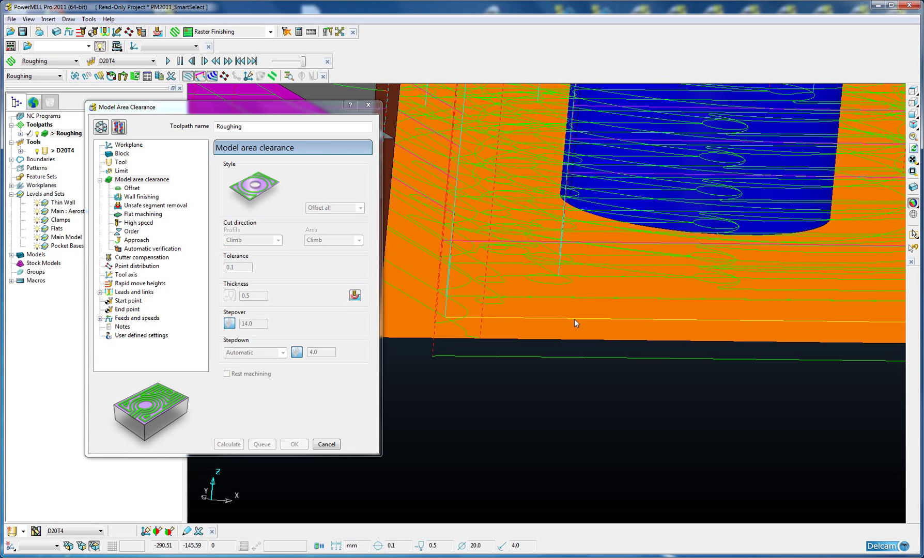
middle_click_drag(574, 319, 608, 290)
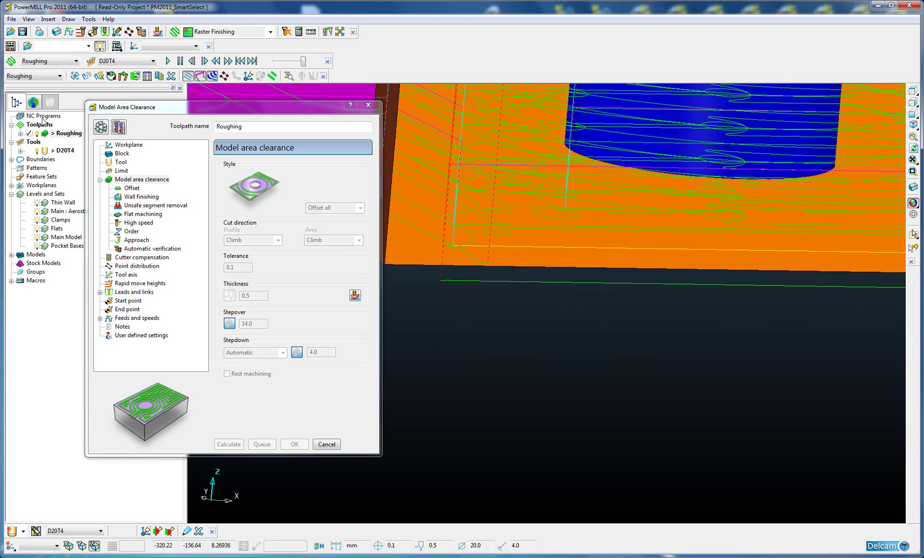
Review the Roughing toolpath's picked Z heights, then close the dialogs.
right_click(45, 133)
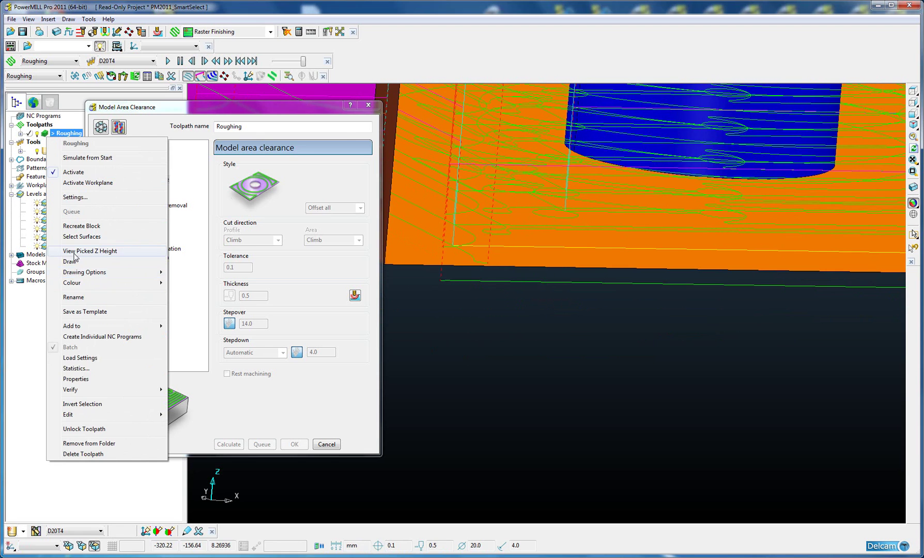
left_click(75, 251)
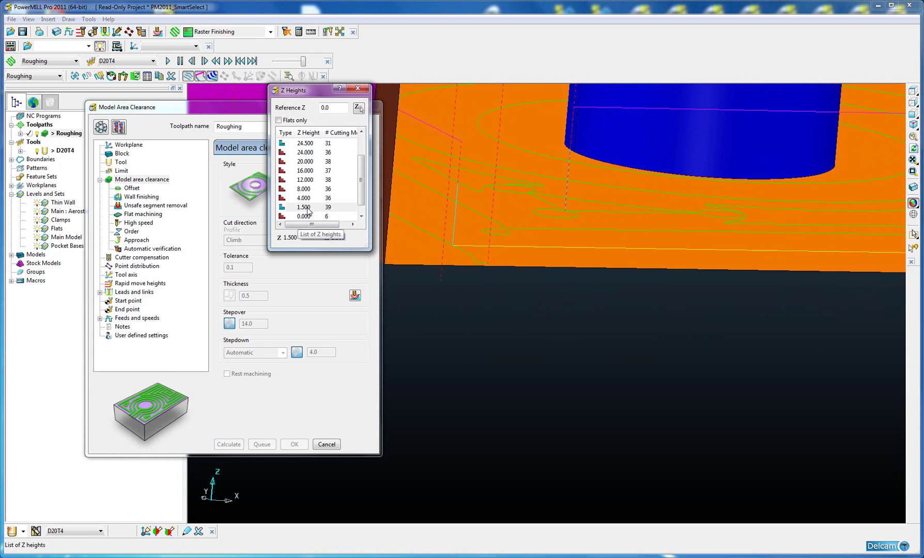
key("Escape")
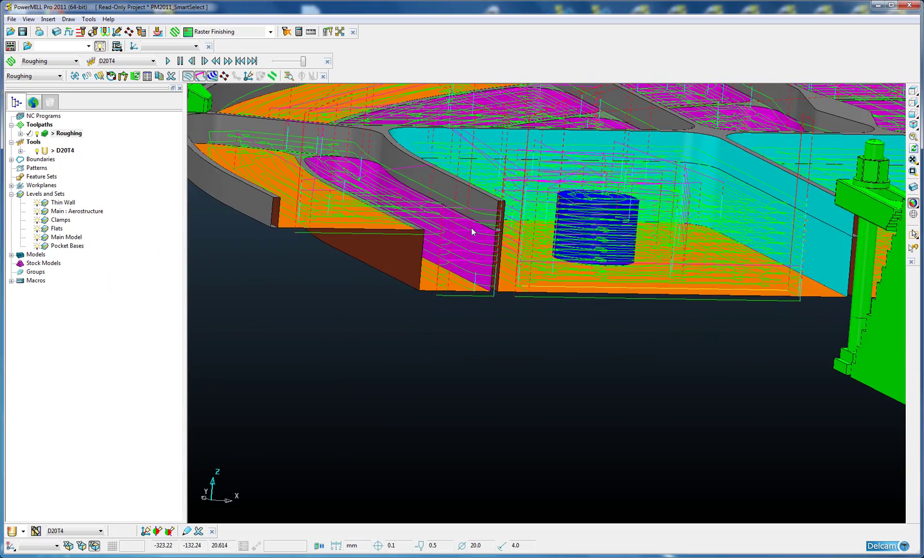
scroll(406, 319, "down", 5)
scroll(399, 326, "up", 3)
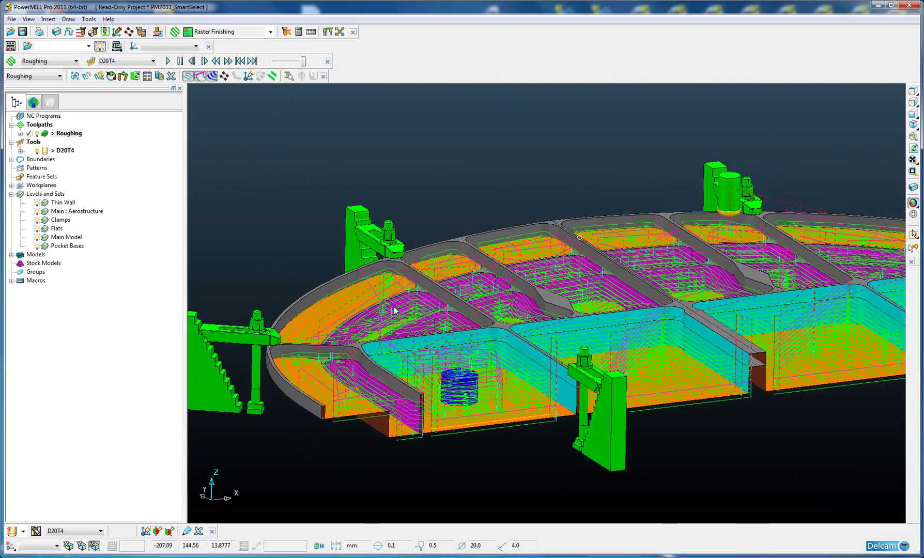
Save Roughing as template Aerostructure Roughing.ptf in PM2011_SmartSelect, overwriting the old file.
scroll(440, 306, "down", 4)
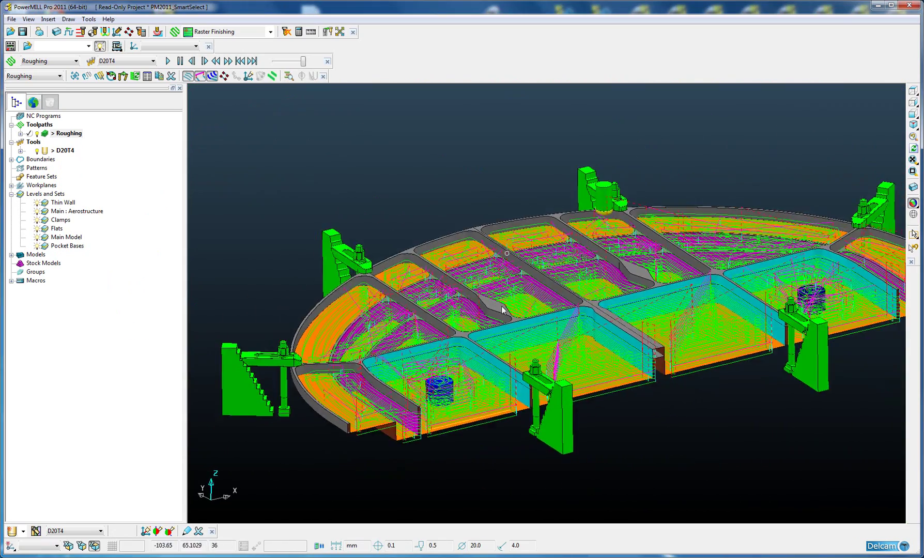
scroll(464, 324, "up", 2)
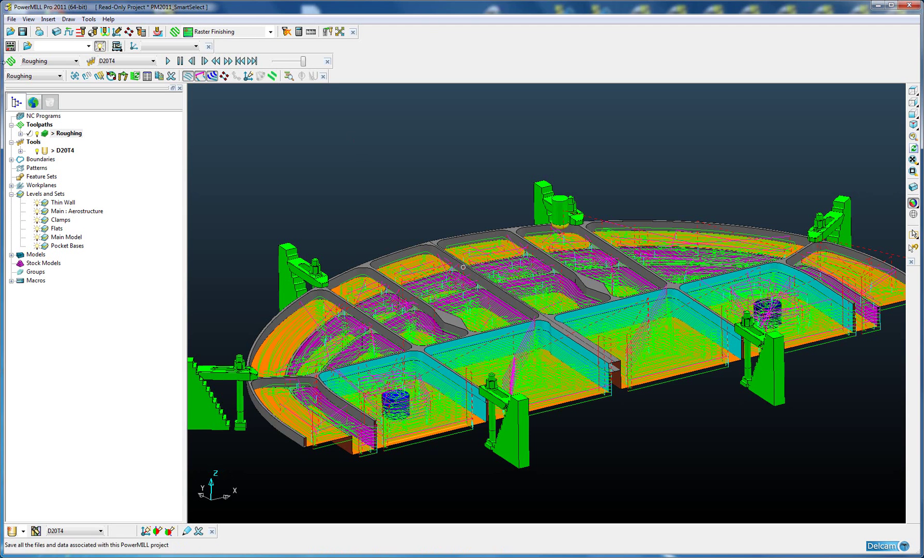
right_click(68, 136)
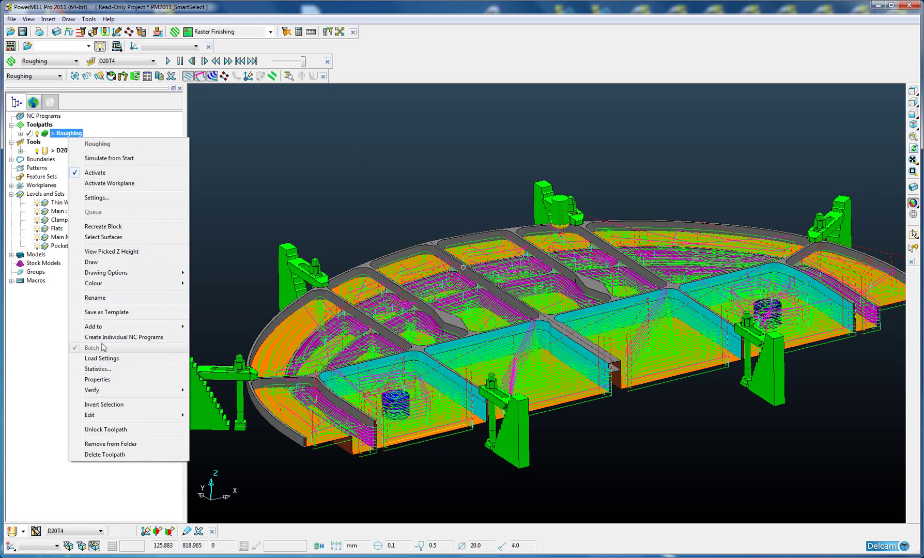
left_click(104, 312)
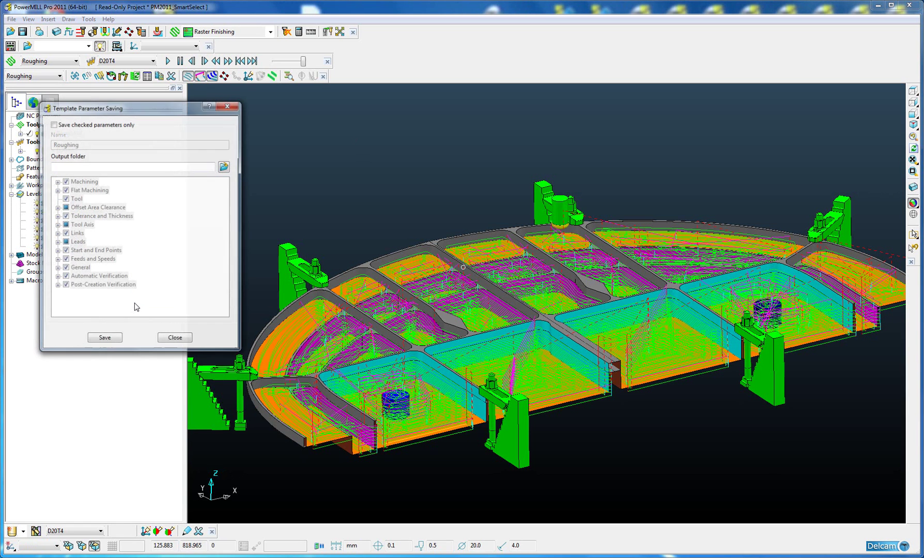
left_click(104, 340)
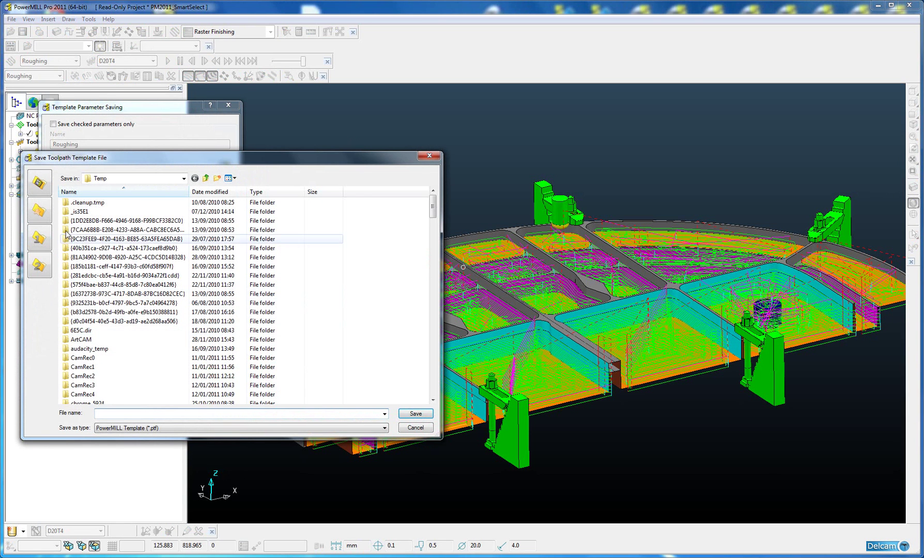
left_click(39, 183)
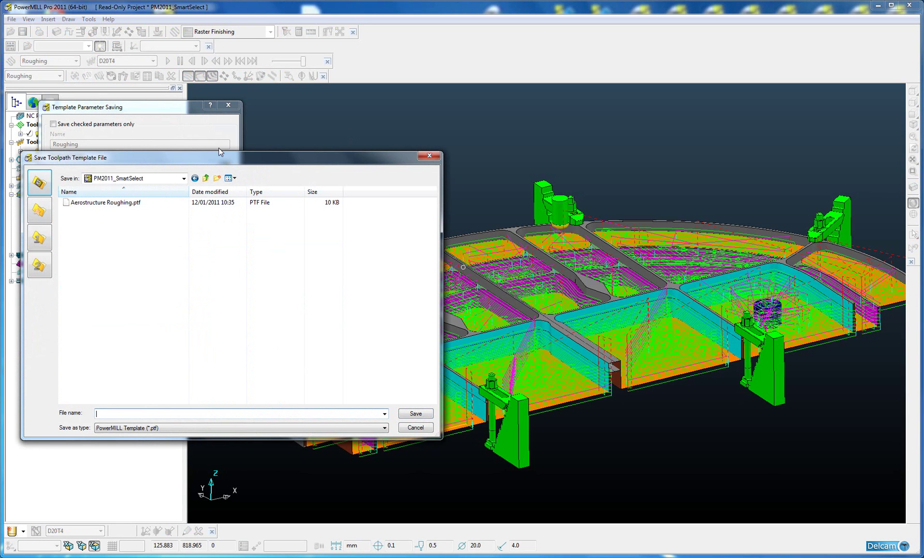
left_click_drag(212, 158, 285, 172)
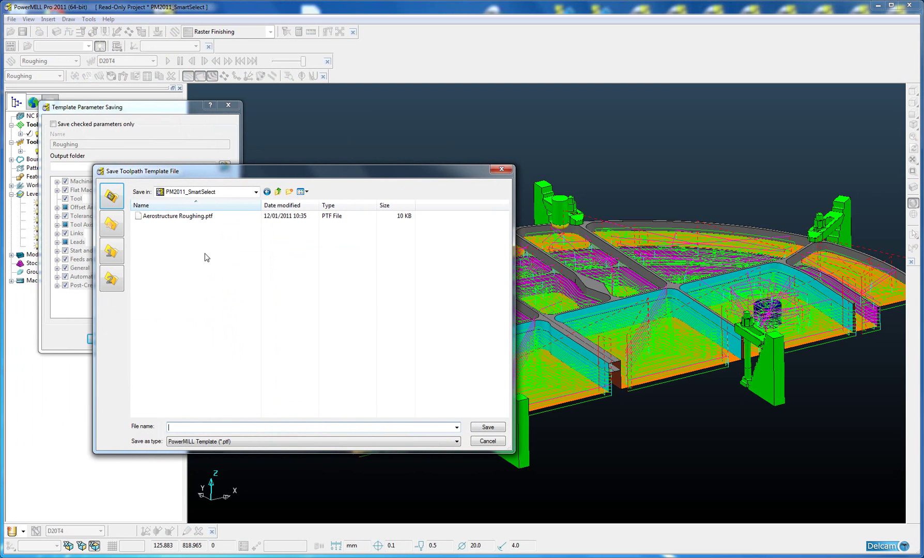
left_click(171, 220)
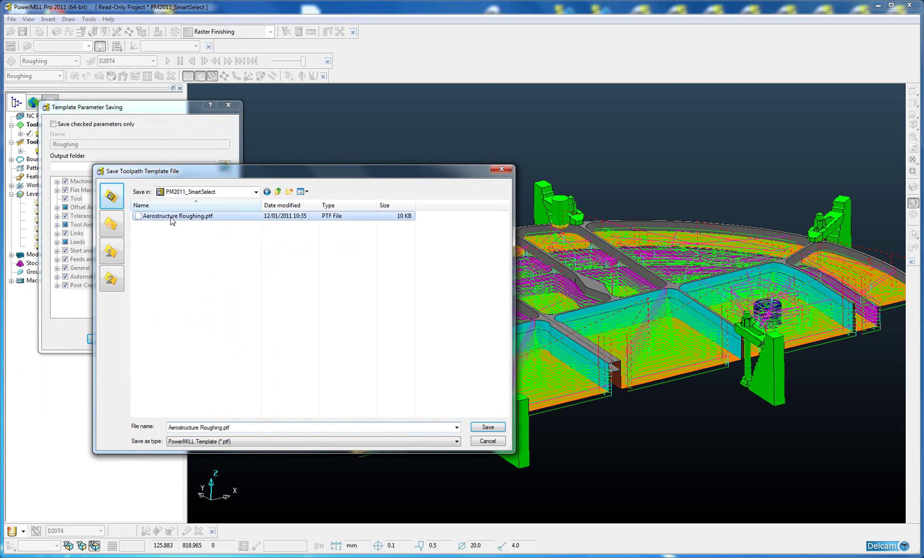
left_click(487, 427)
left_click(526, 460)
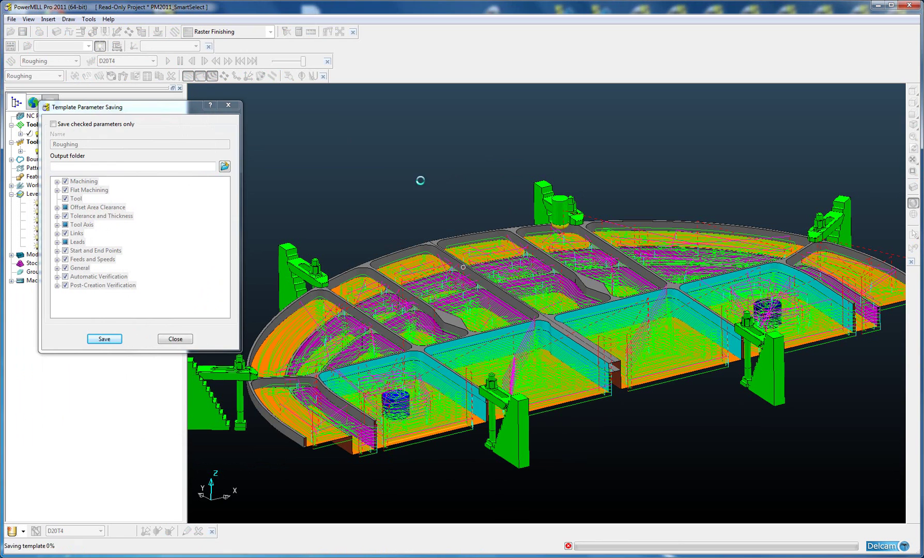
left_click(12, 19)
Delete all project data and import Aero_Model_2.dgk from PM2011_SmartSelect_AeroModels.
left_click(32, 212)
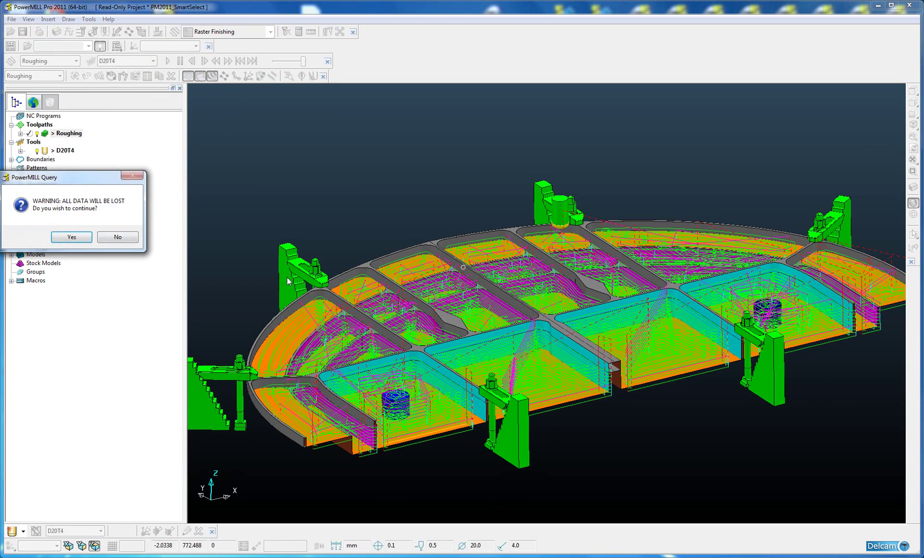
left_click(60, 236)
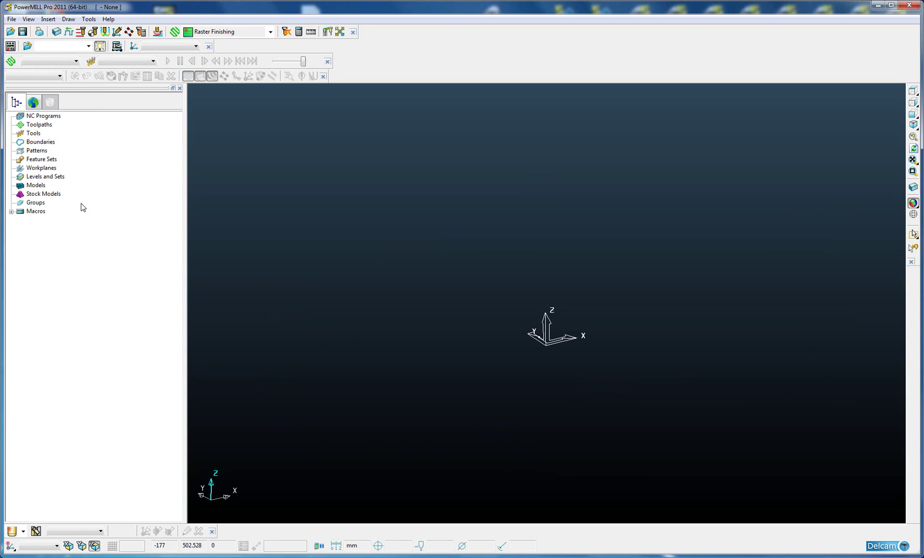
right_click(35, 186)
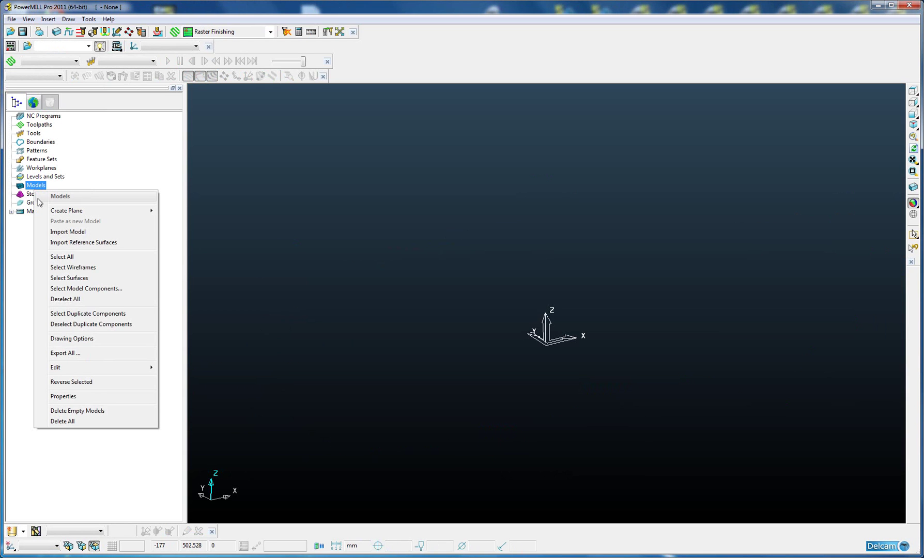
left_click(60, 232)
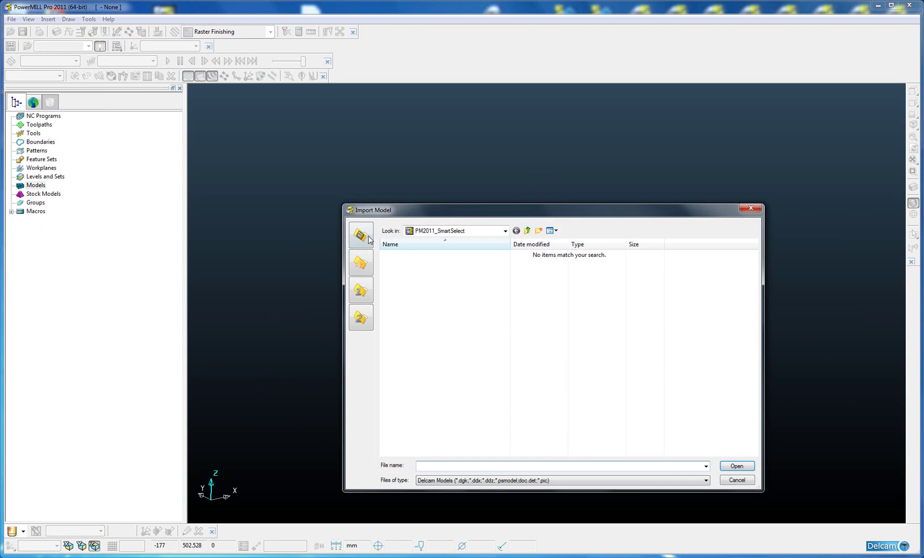
left_click(527, 232)
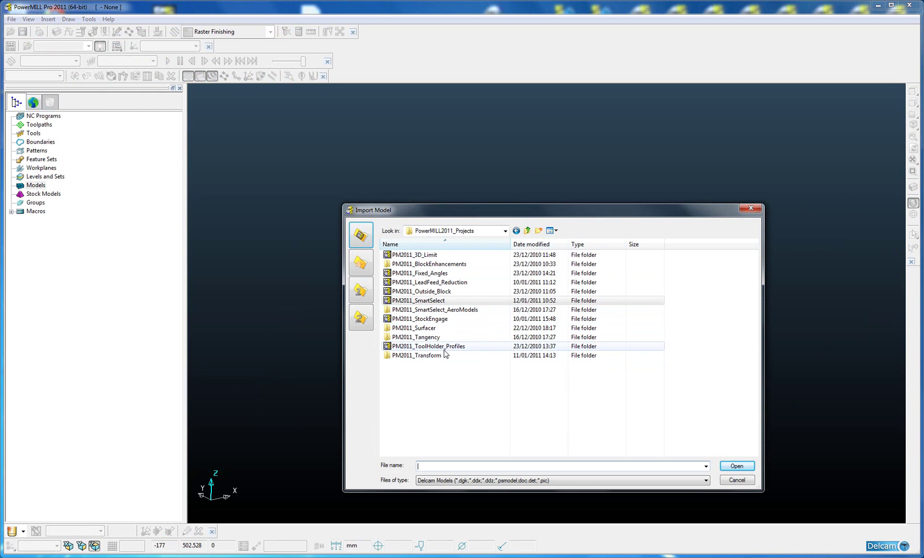
double_click(434, 310)
left_click(423, 264)
double_click(423, 264)
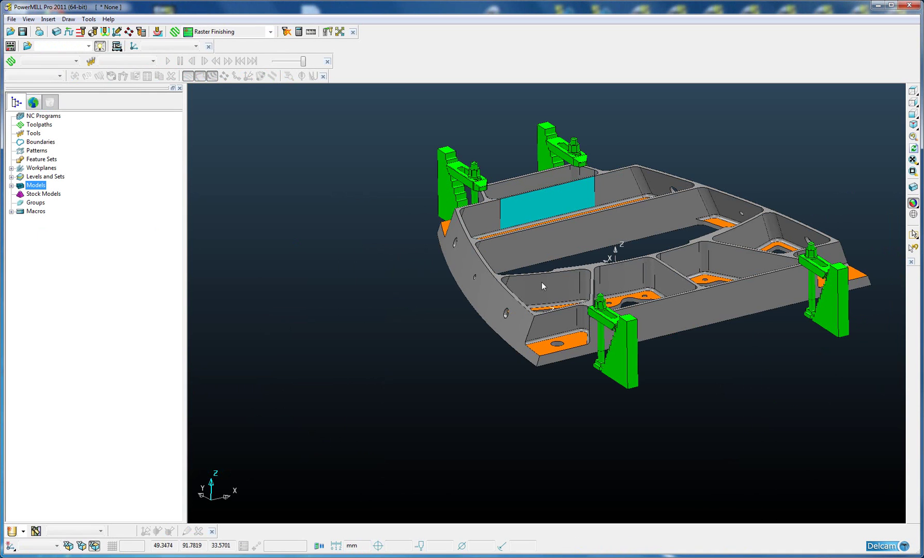
Show the new model's levels and toggle the Clamps level off and back on.
middle_click_drag(541, 275, 513, 294)
scroll(521, 272, "up", 2)
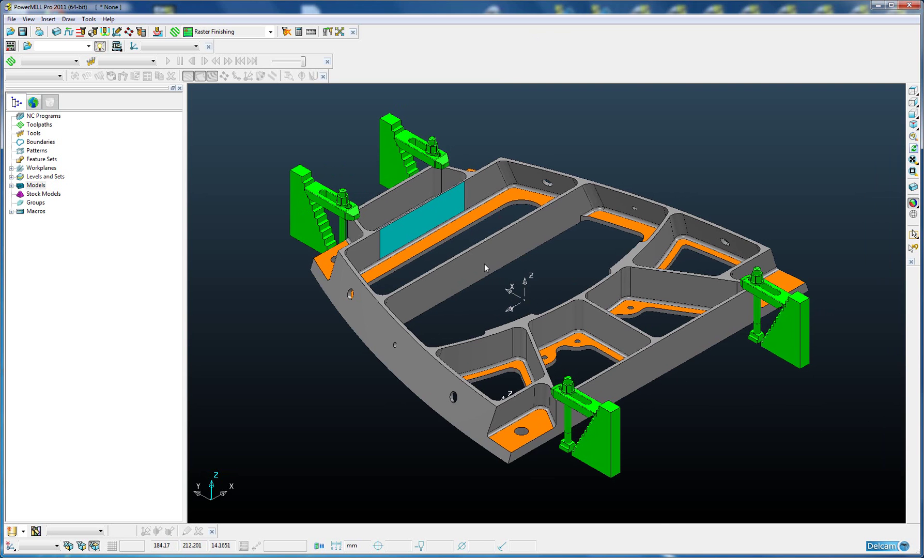
middle_click_drag(483, 262, 526, 312)
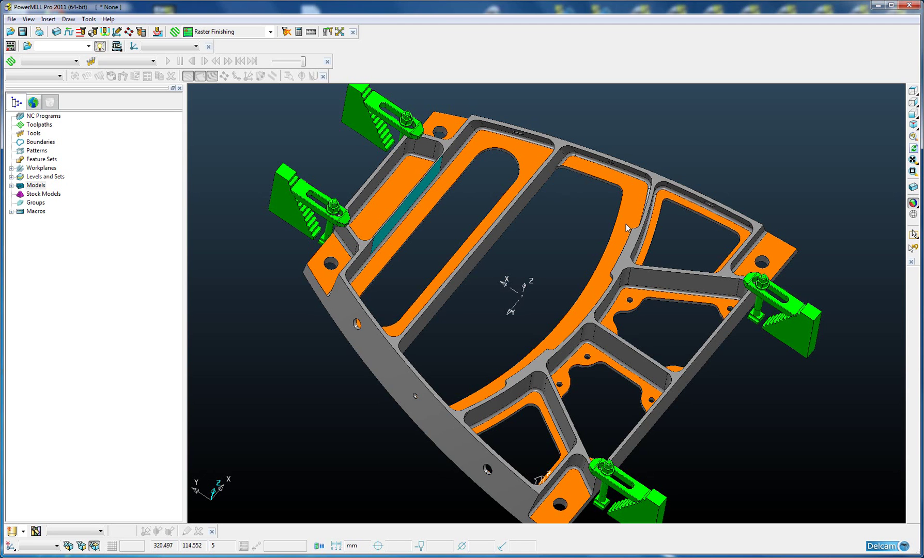
left_click(11, 177)
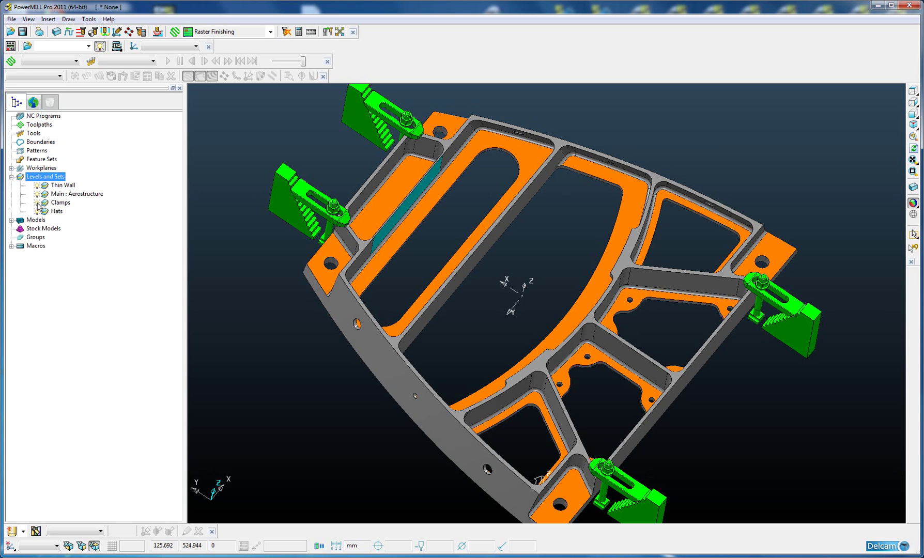
left_click(37, 203)
left_click(38, 205)
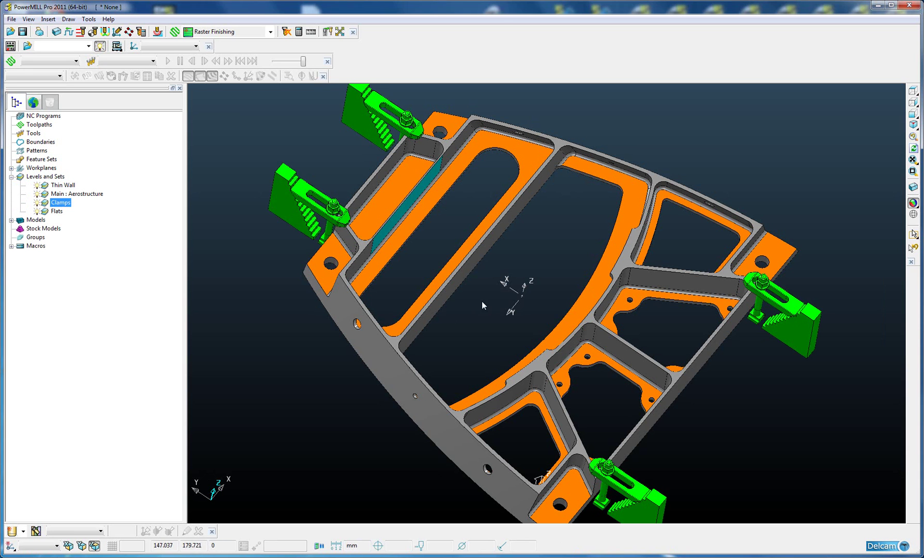
Hide the Clamps level and box-select all of the aerostructure part's surfaces.
middle_click_drag(484, 294, 455, 246)
left_click(37, 203)
left_click_drag(302, 136, 794, 457)
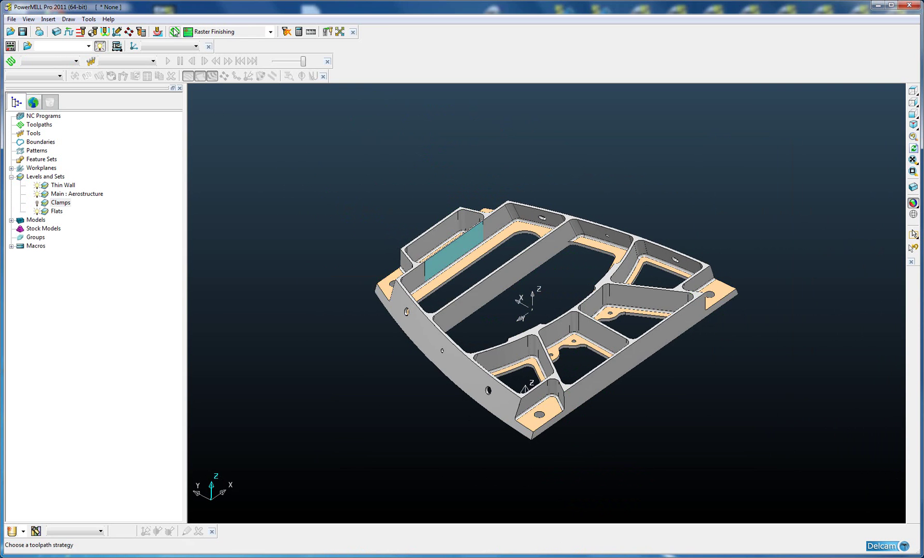
Calculate a drawn stock block that fits the model and accept it.
left_click(56, 31)
left_click(288, 310)
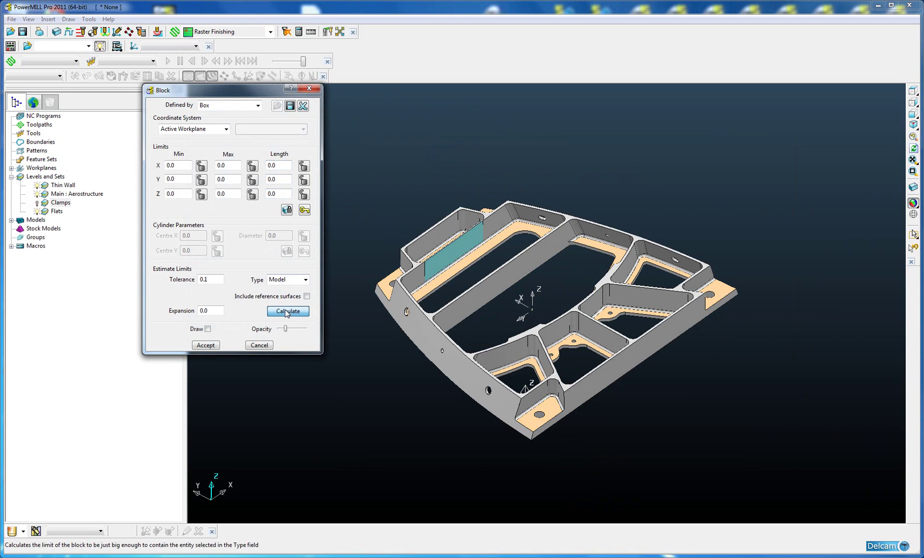
left_click(207, 329)
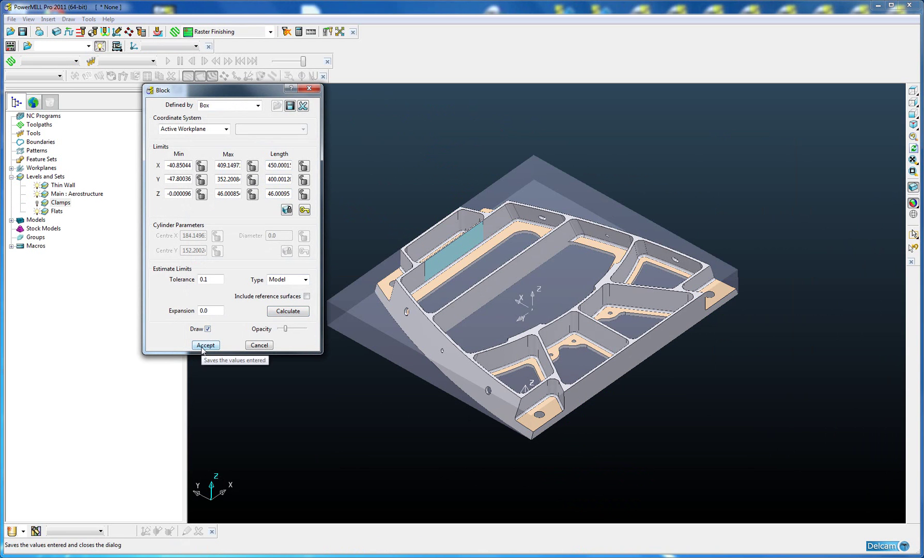
left_click(205, 345)
Set rapid move heights to Safe Z 100 and Start Z 8.
left_click(80, 32)
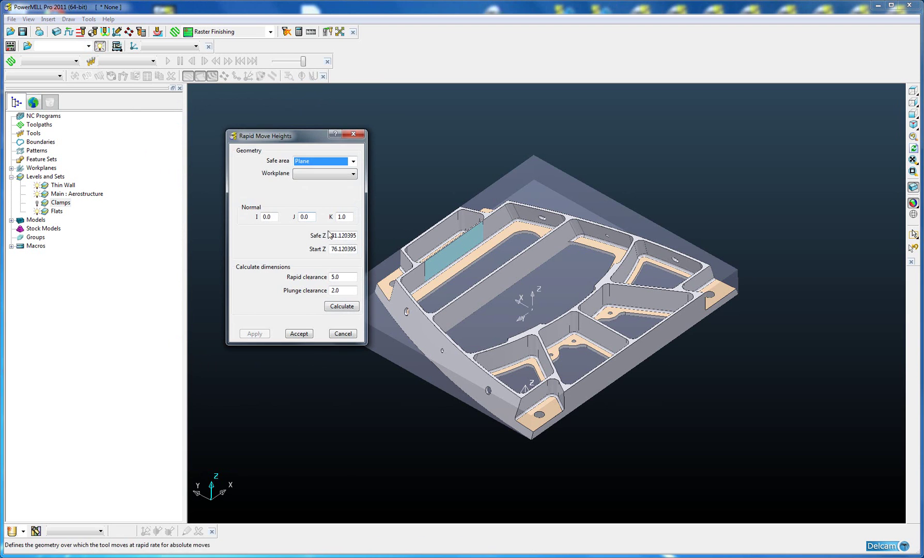
double_click(351, 235)
type("100")
key("Tab")
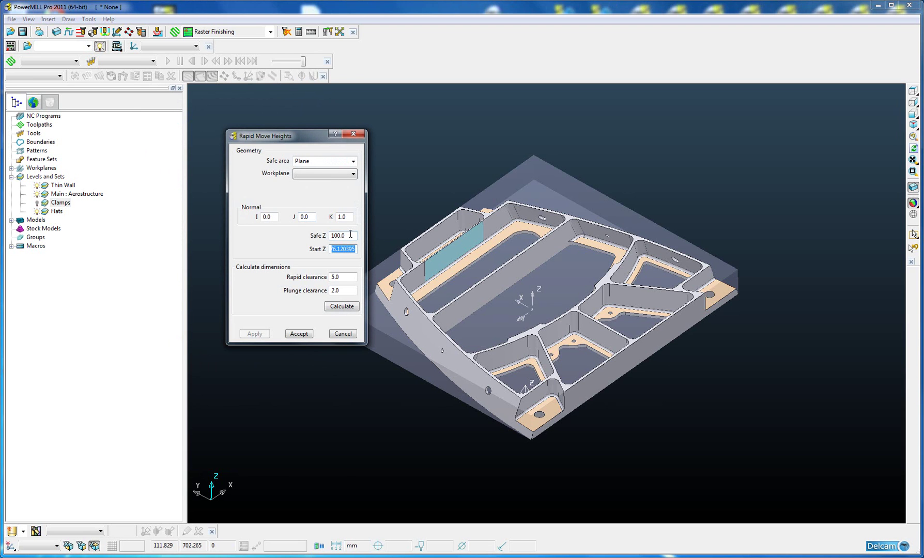
type("80.0")
left_click(302, 335)
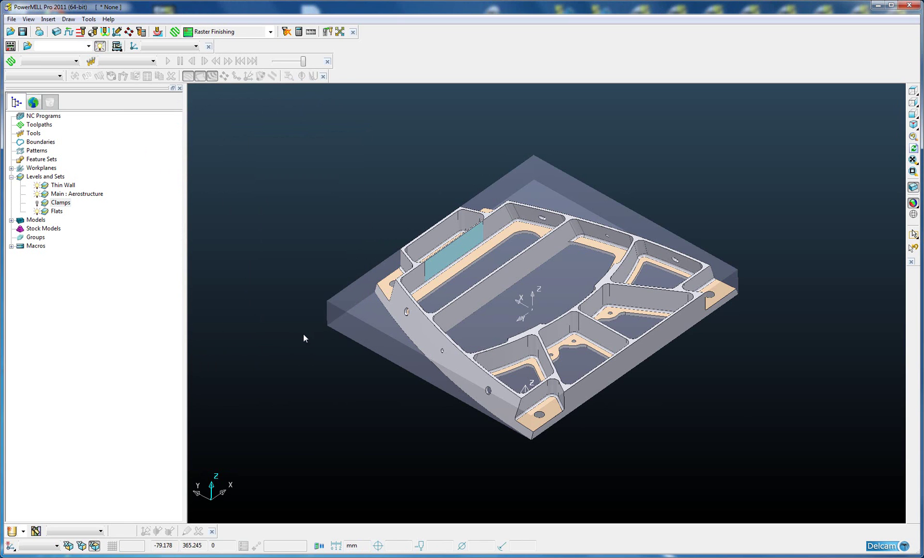
Load the Aerostructure Roughing template from the PM2011_SmartSelect folder.
left_click(174, 32)
left_click(530, 232)
left_click(369, 237)
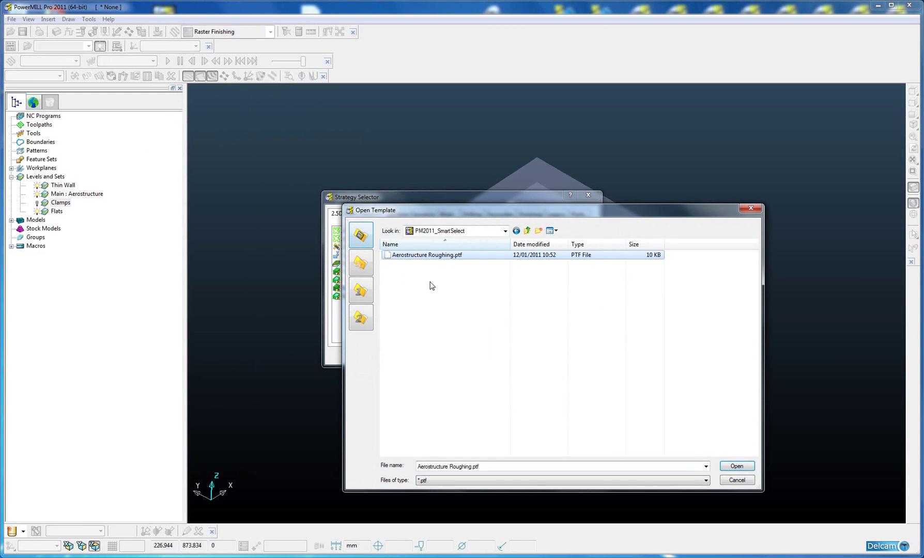
left_click(738, 466)
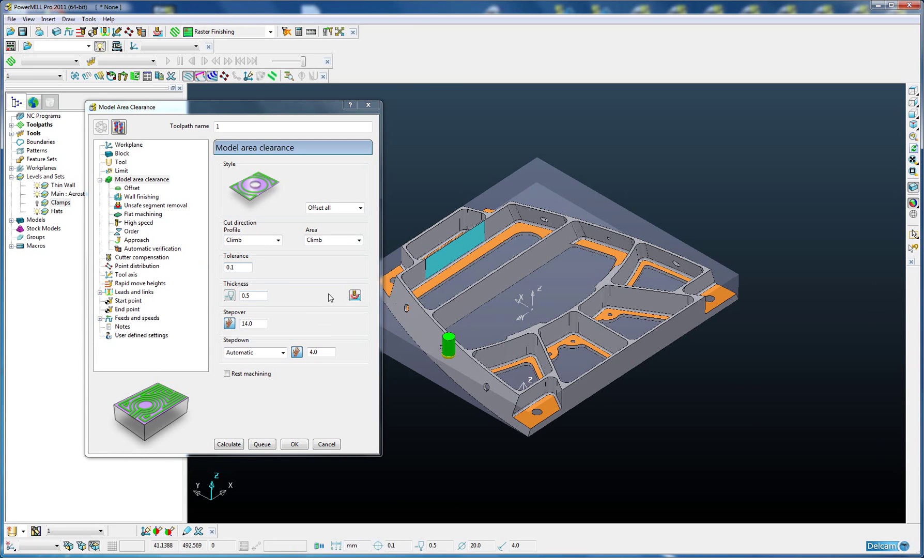
Check the Collision and Machine thickness sets and their Smart Selection rules for the clamps.
left_click(355, 296)
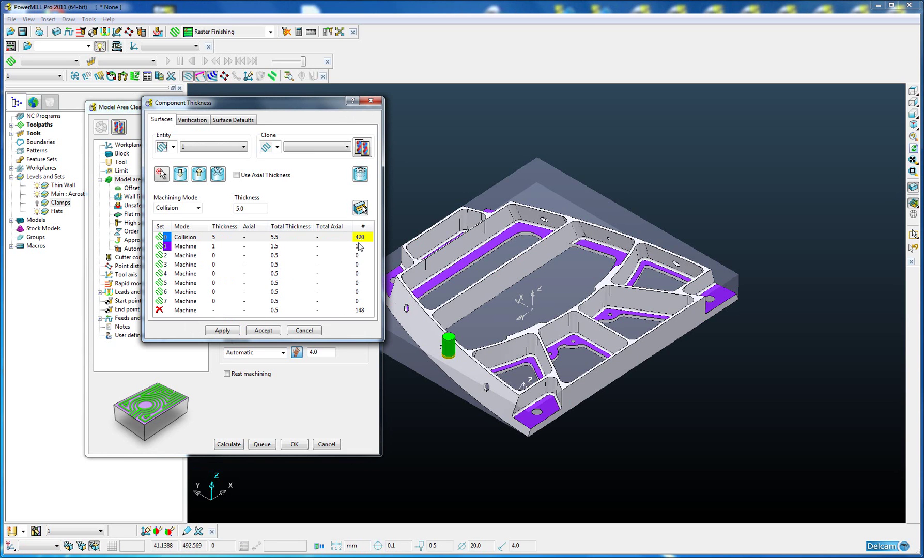
left_click(193, 237)
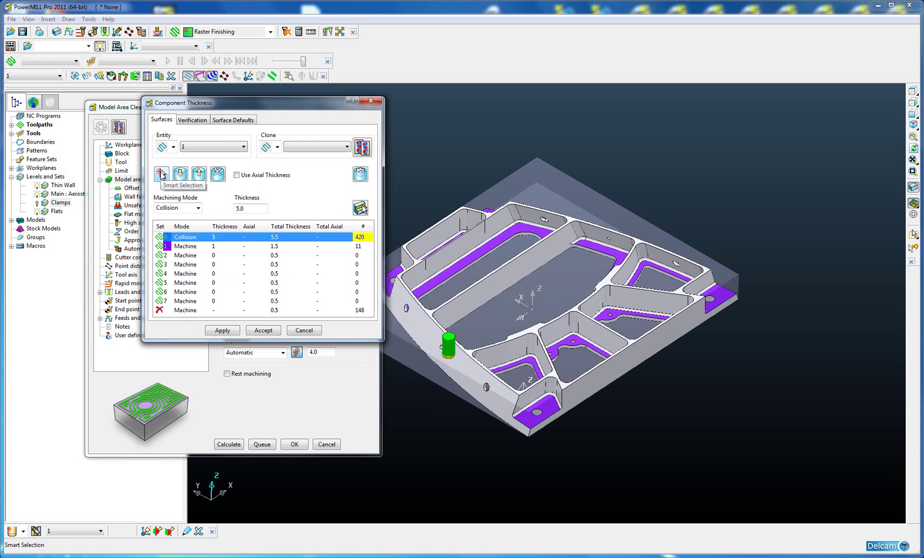
left_click(162, 174)
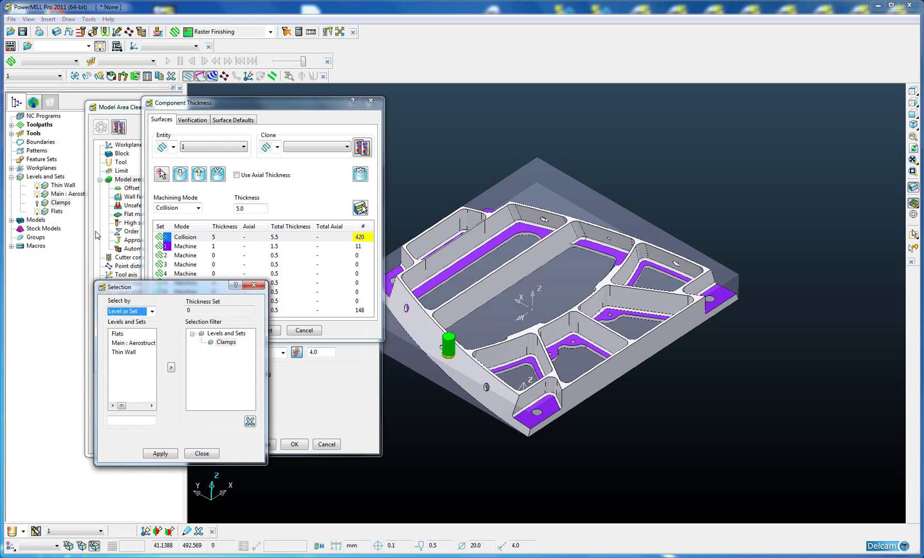
left_click(226, 343)
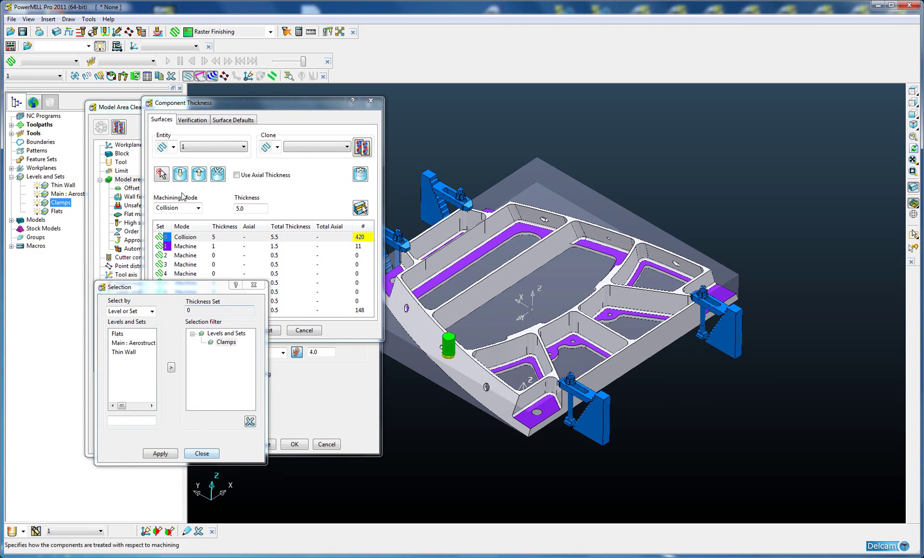
left_click(188, 247)
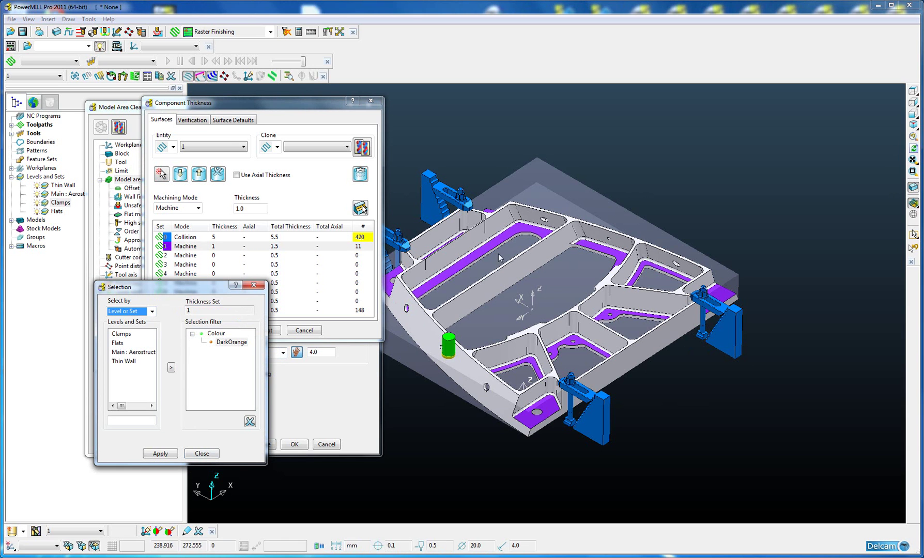
left_click(201, 453)
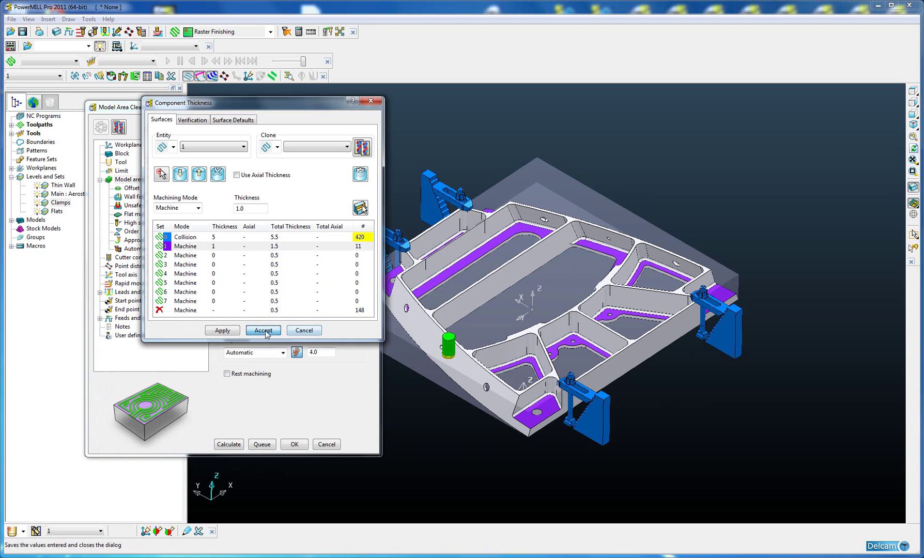
left_click(304, 331)
Calculate the Model Area Clearance toolpath and view the result from the top.
left_click(229, 445)
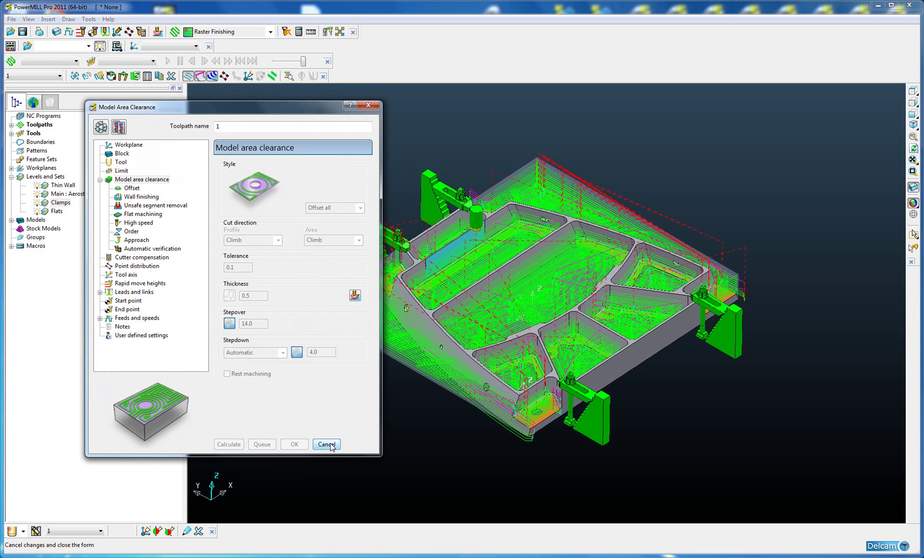
left_click(331, 446)
left_click(913, 91)
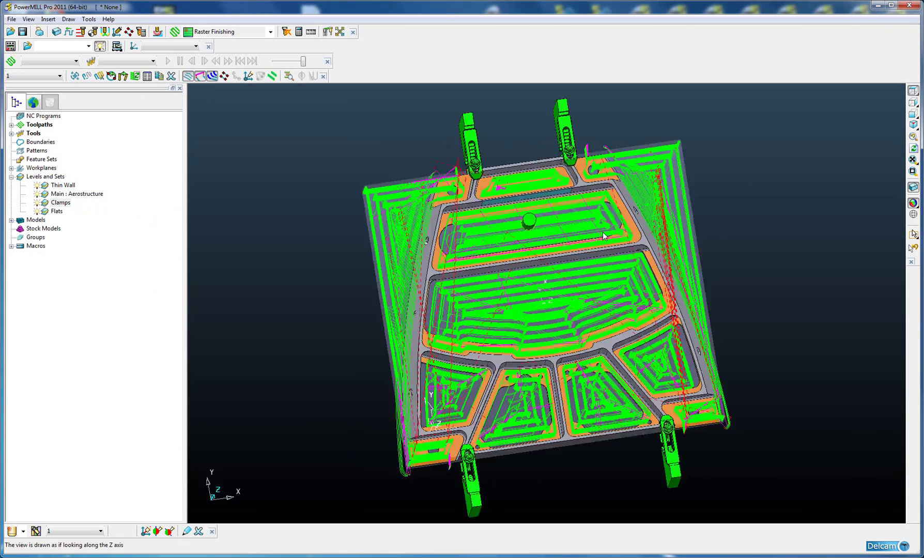
scroll(559, 226, "up", 5)
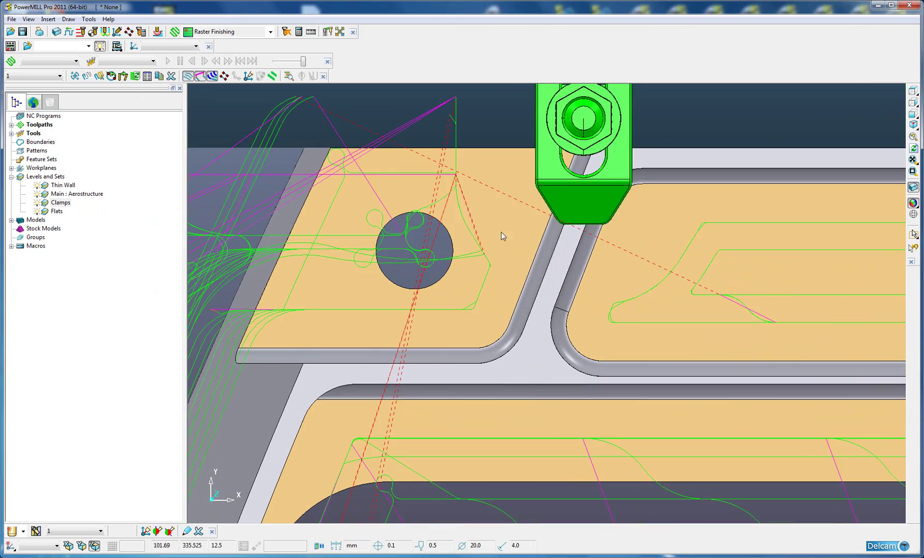
Pick Toolpath : 1 to start simulation and inspect a pass on the orange floor.
left_click(482, 252)
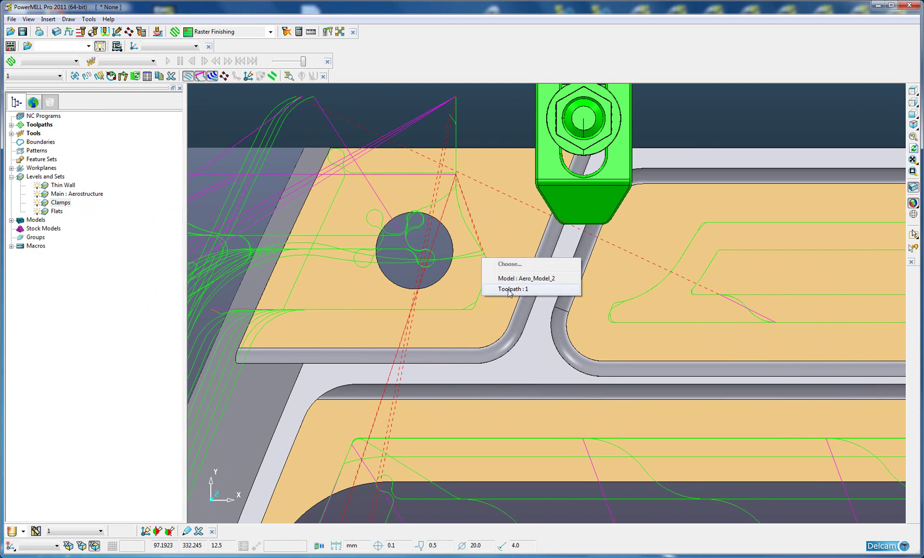
left_click(509, 290)
left_click(516, 255)
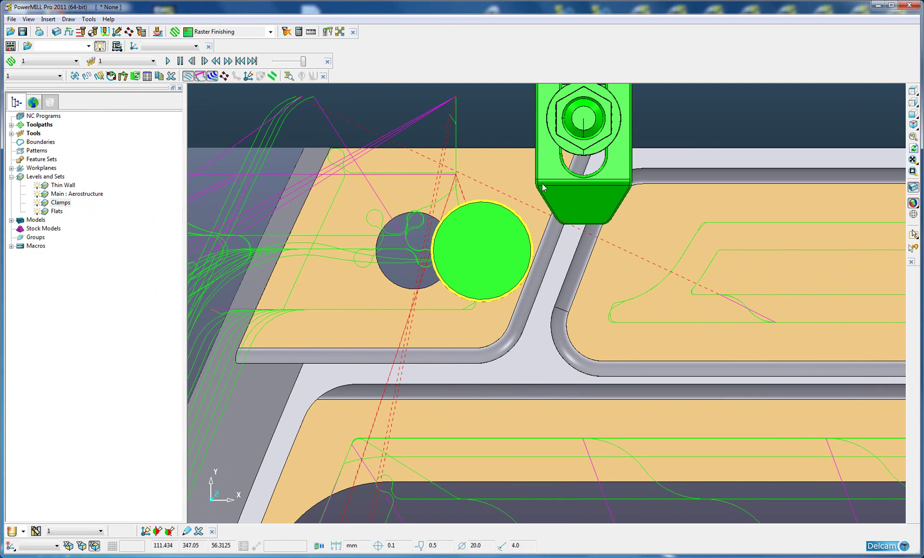
scroll(542, 209, "down", 3)
scroll(542, 255, "down", 5)
middle_click_drag(542, 256, 493, 332)
scroll(492, 329, "up", 10)
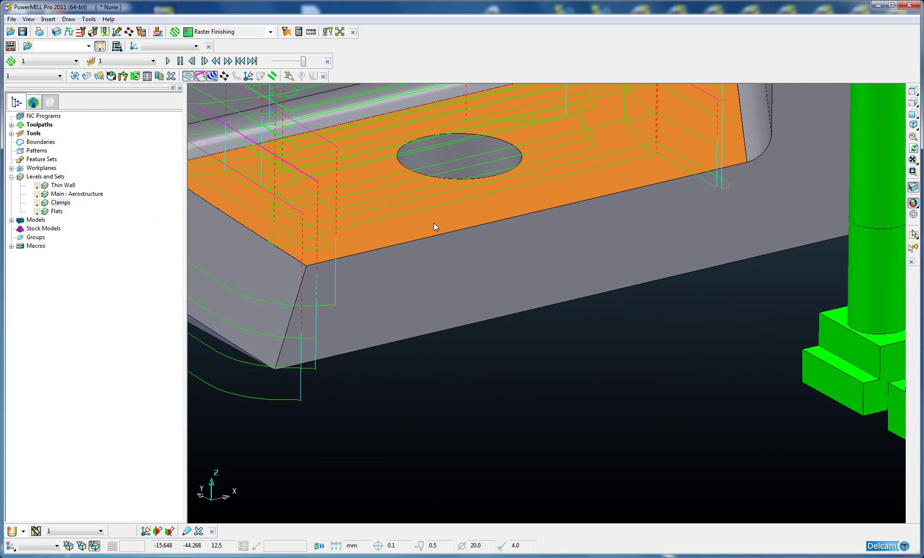
left_click(427, 208)
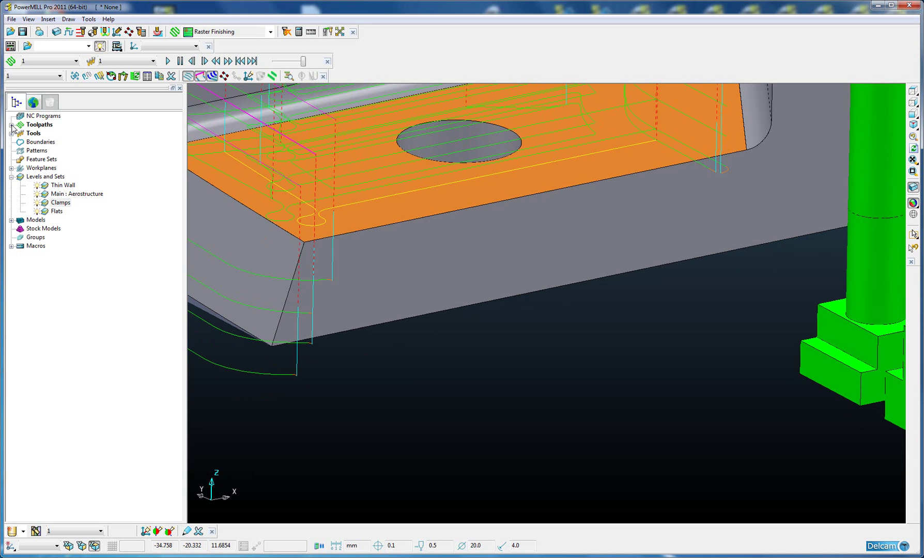
left_click(12, 126)
right_click(43, 135)
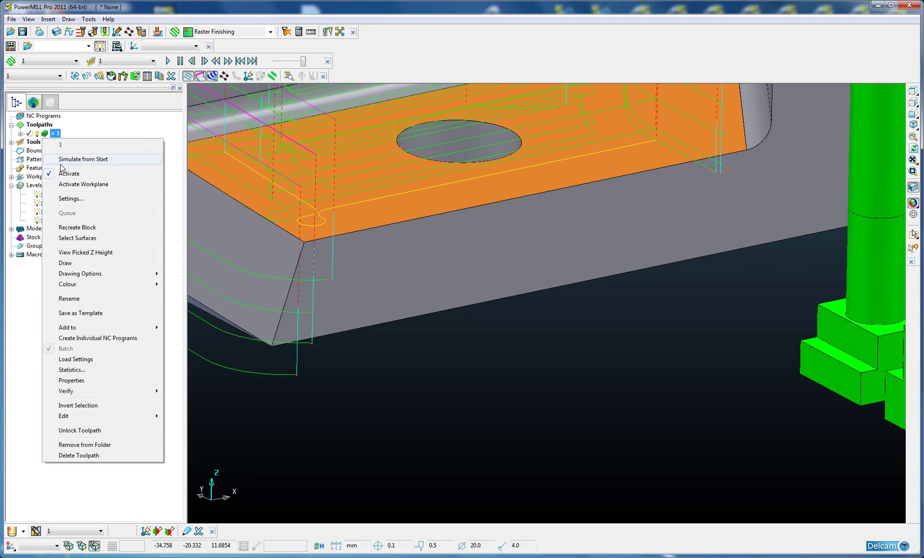
left_click(77, 253)
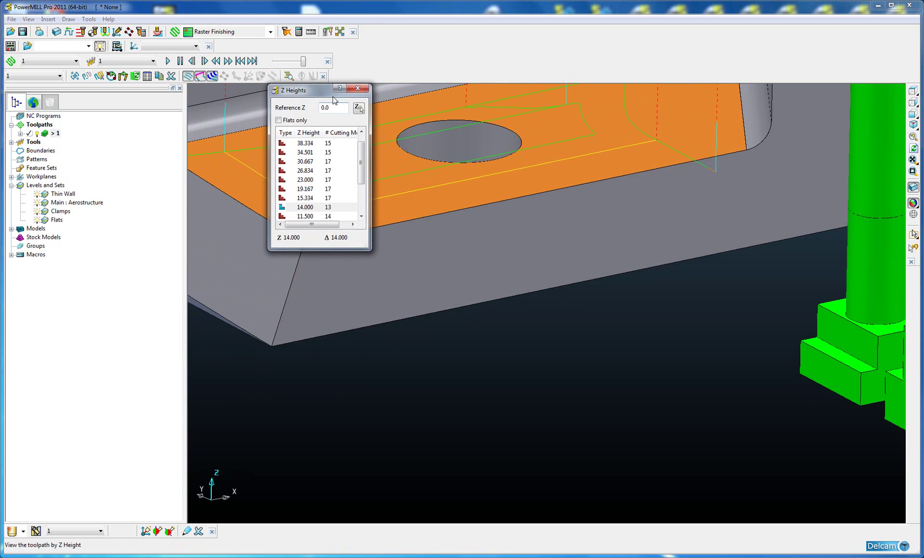
left_click(357, 88)
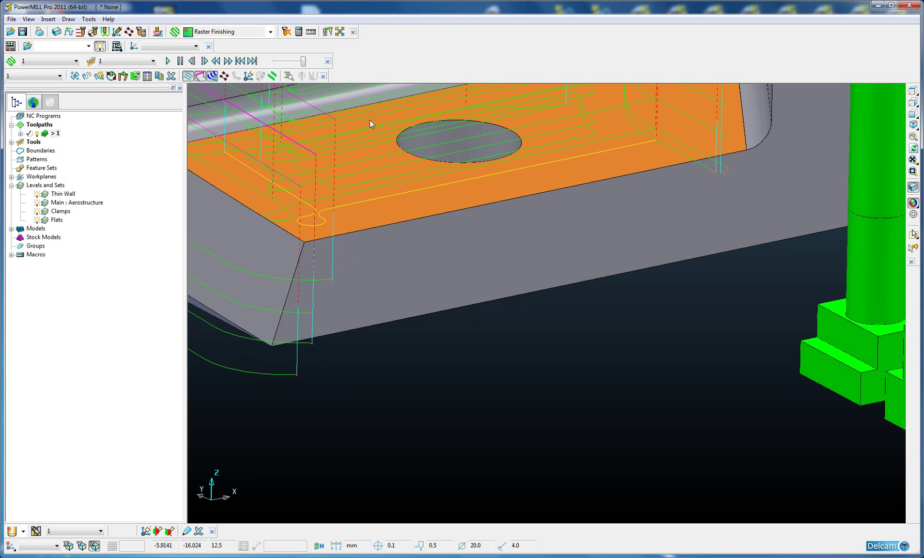
key("ctrl+r")
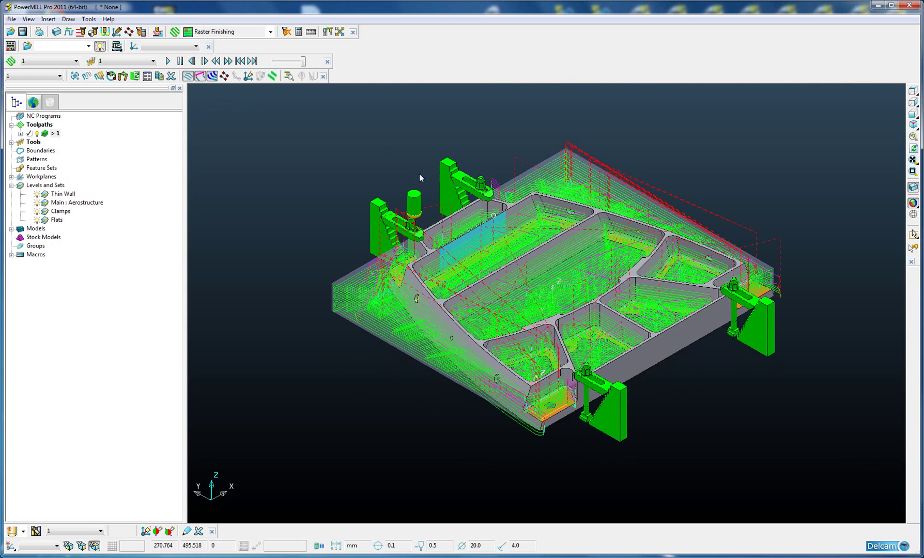